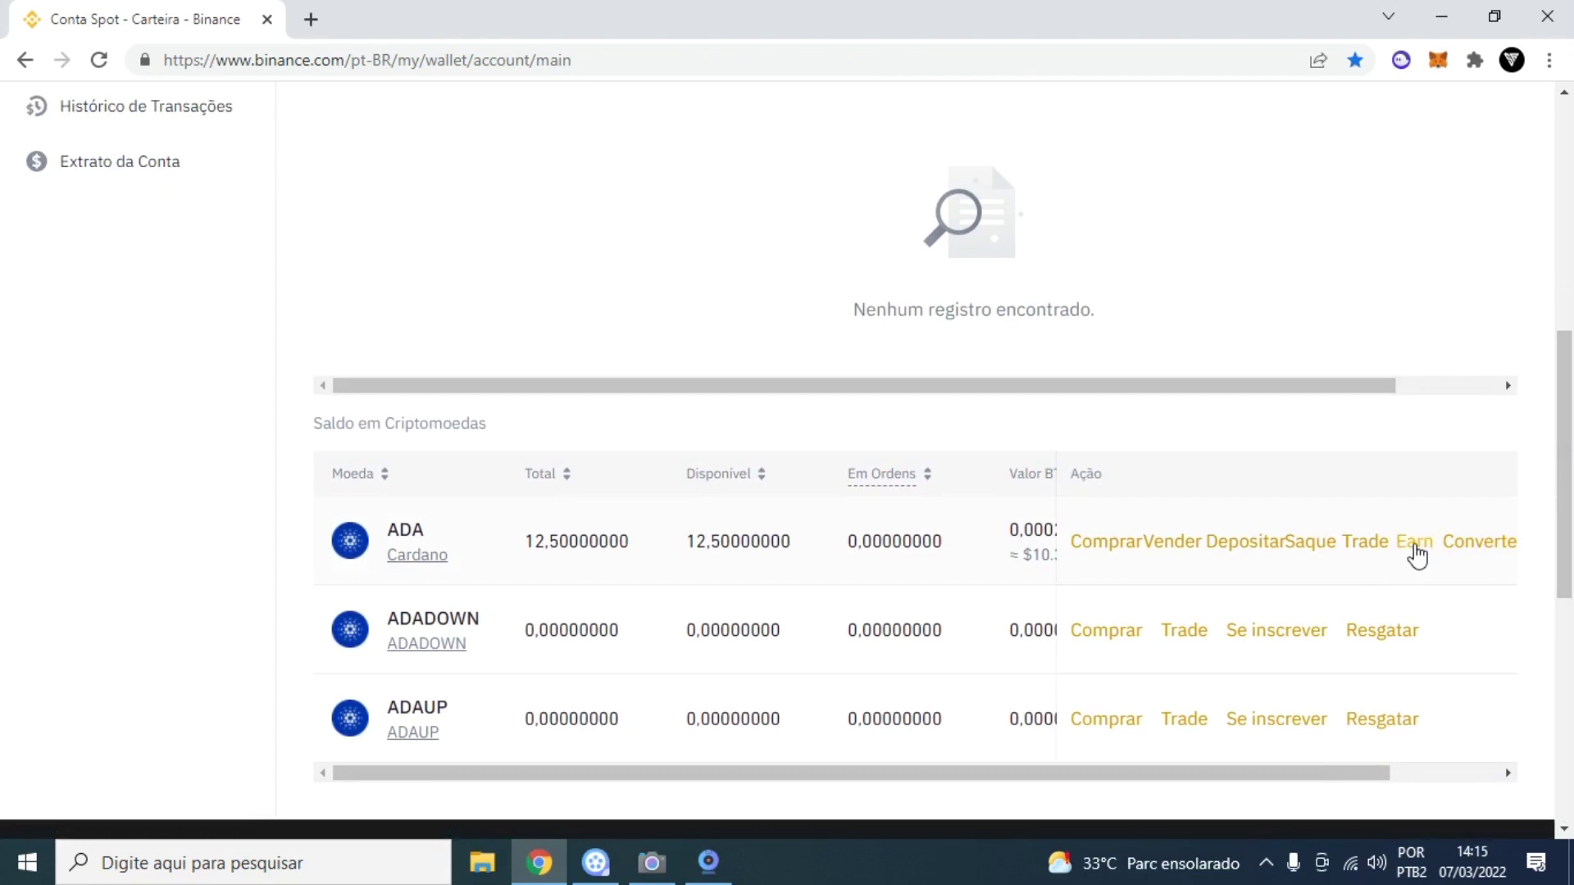
Open locked staking from ADA's Earn options in the spot wallet and expand the list to all locked staking products
{"action": "mouse_move", "coordinate": [1416, 546]}
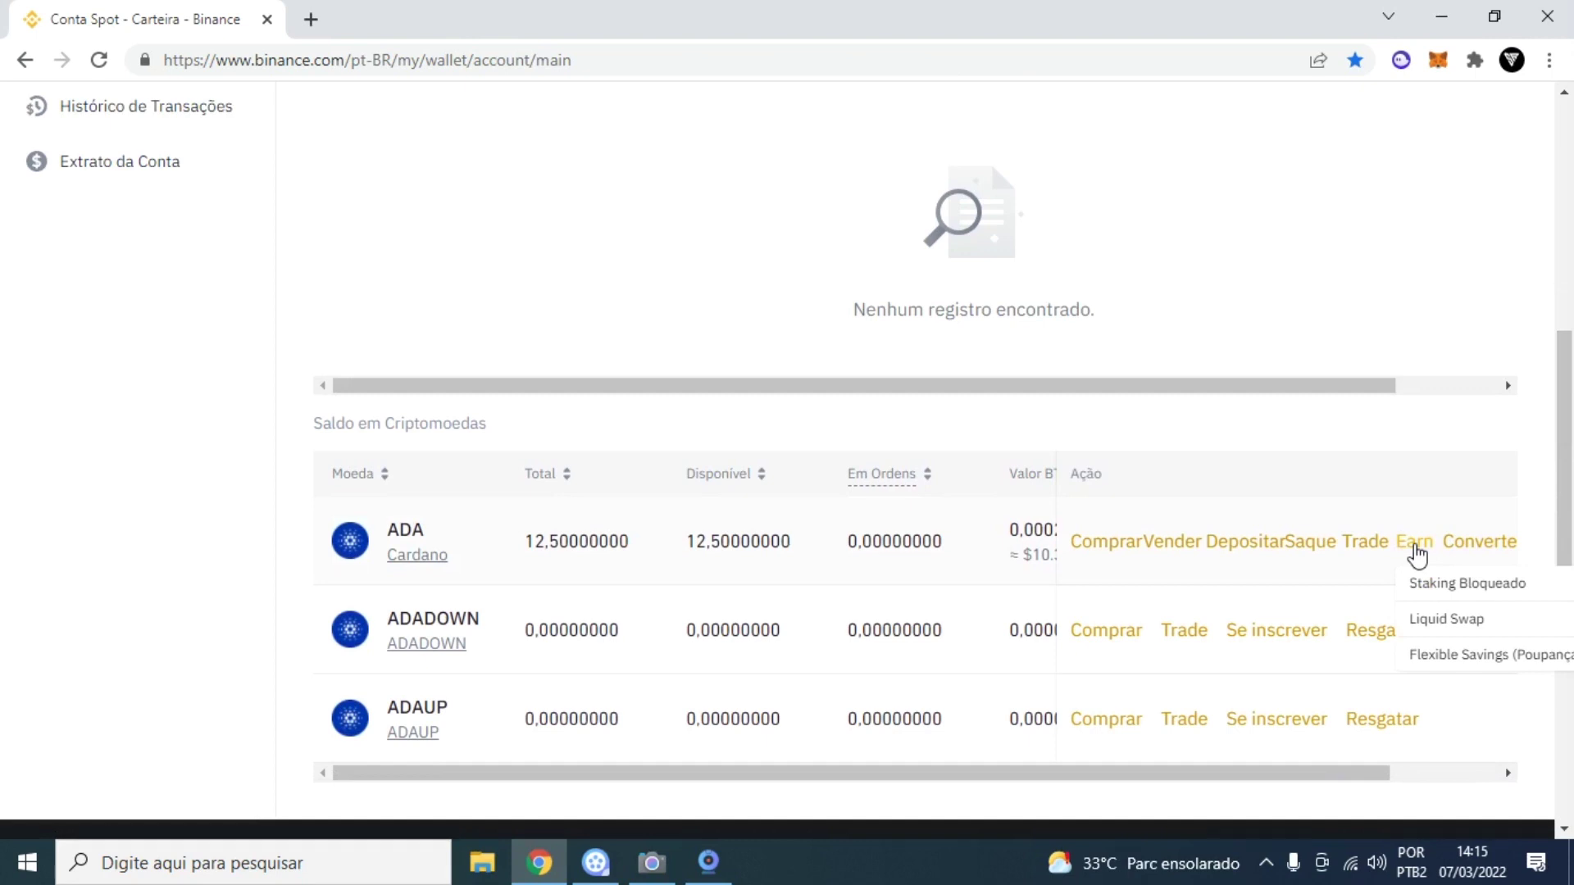
{"action": "left_click", "coordinate": [1474, 587]}
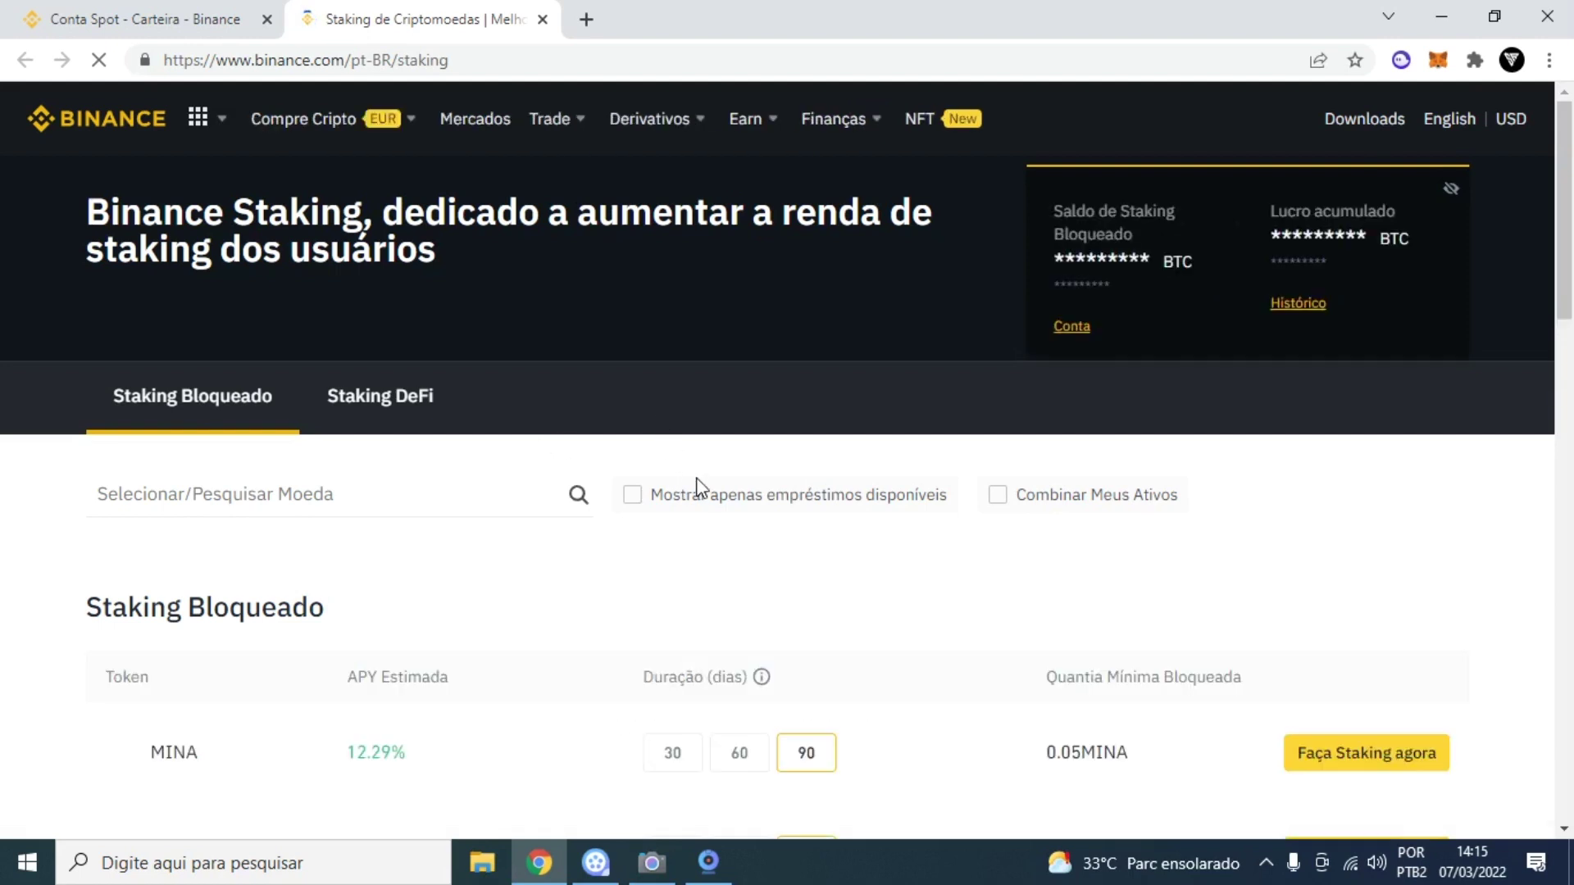
{"action": "scroll", "coordinate": [740, 490], "scroll_direction": "down", "scroll_amount": 3}
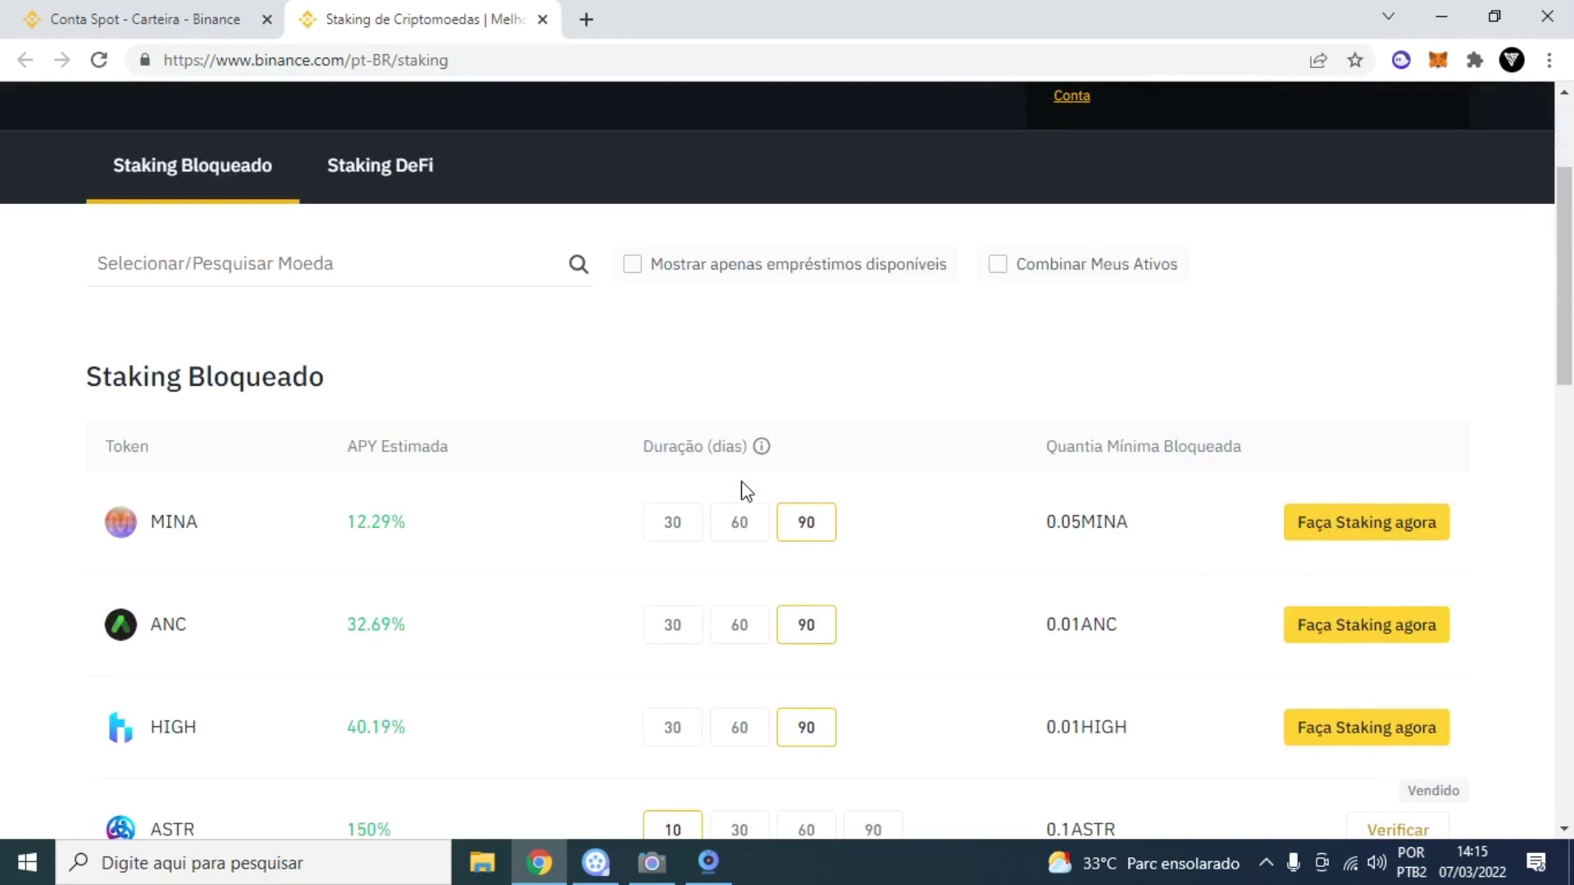
{"action": "scroll", "coordinate": [611, 508], "scroll_direction": "down", "scroll_amount": 2}
{"action": "scroll", "coordinate": [609, 498], "scroll_direction": "down", "scroll_amount": 2}
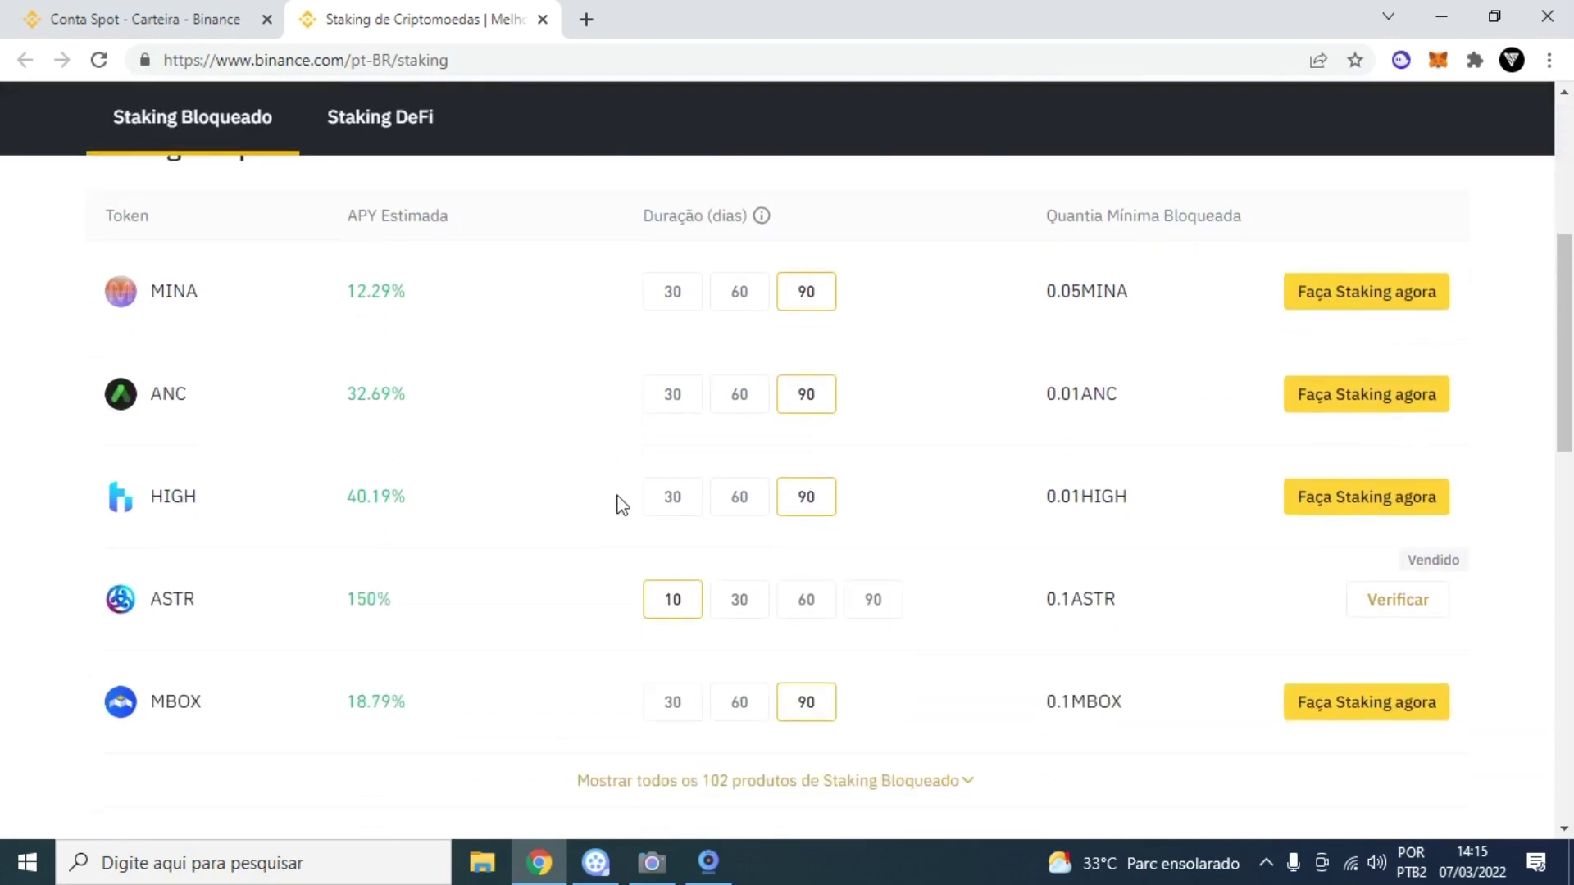
{"action": "scroll", "coordinate": [648, 467], "scroll_direction": "up", "scroll_amount": 2}
{"action": "scroll", "coordinate": [158, 336], "scroll_direction": "down", "scroll_amount": 2}
{"action": "scroll", "coordinate": [165, 492], "scroll_direction": "down", "scroll_amount": 2}
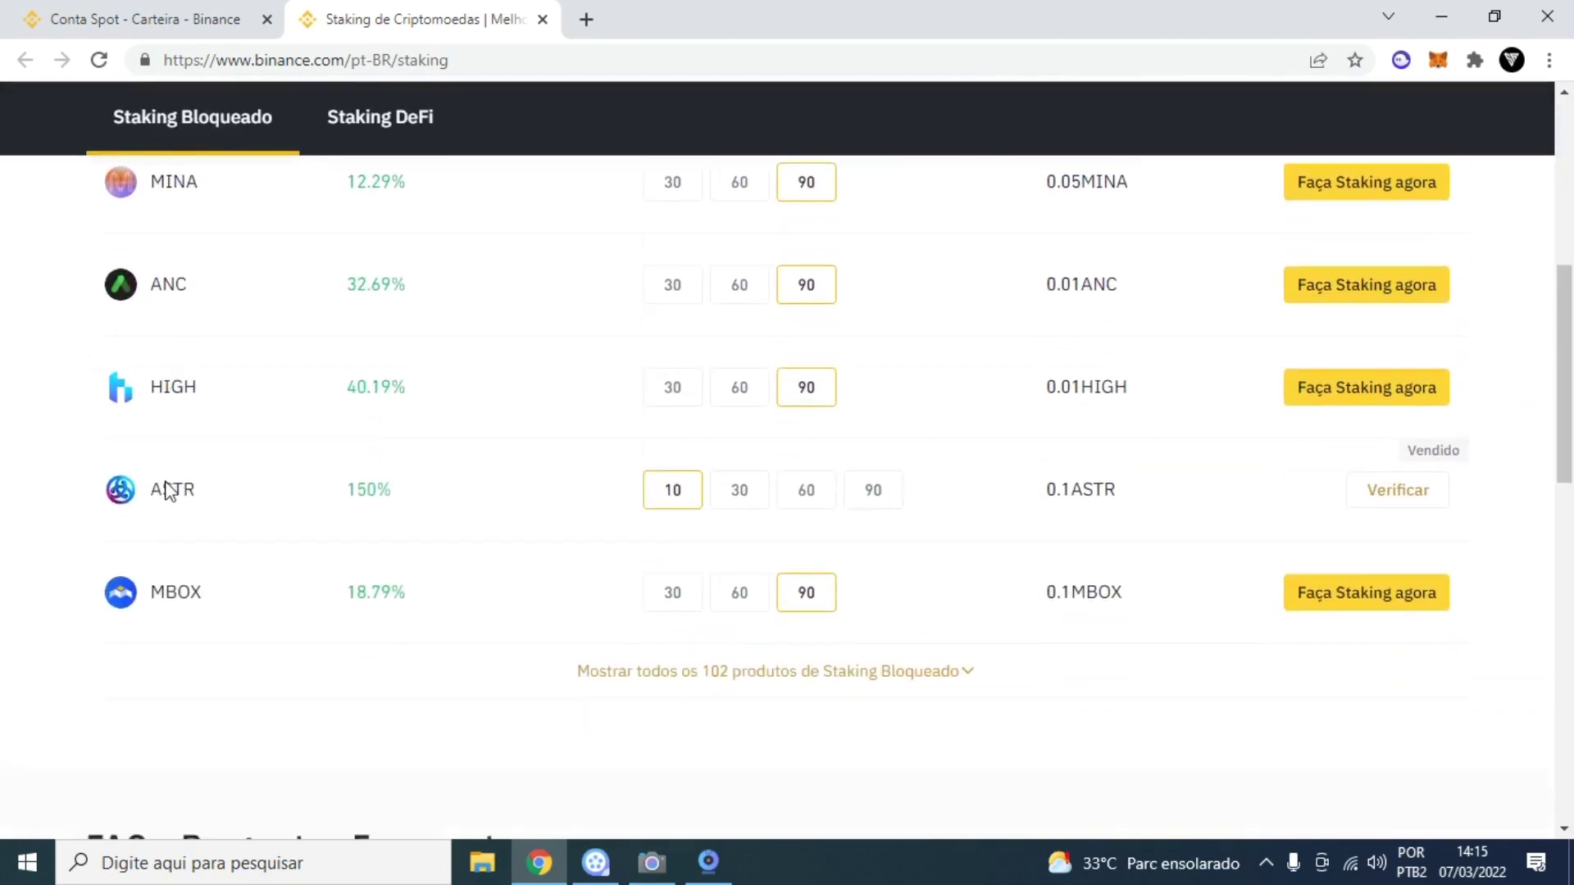
{"action": "left_click", "coordinate": [719, 667]}
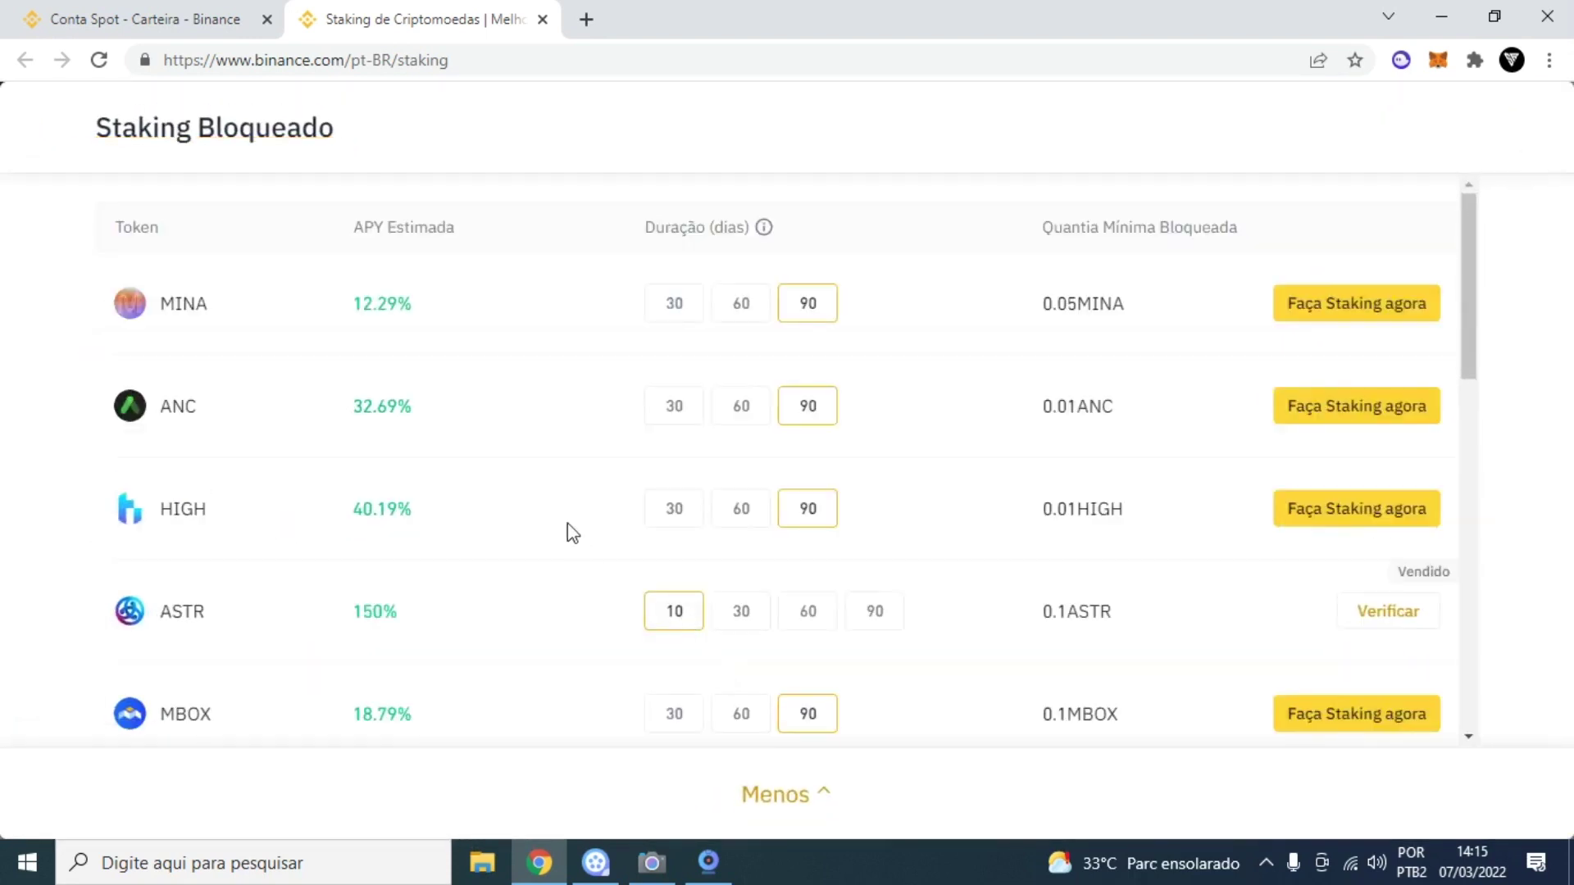
Find ADA in the full locked staking list and open its staking form
{"action": "scroll", "coordinate": [592, 480], "scroll_direction": "down", "scroll_amount": 3}
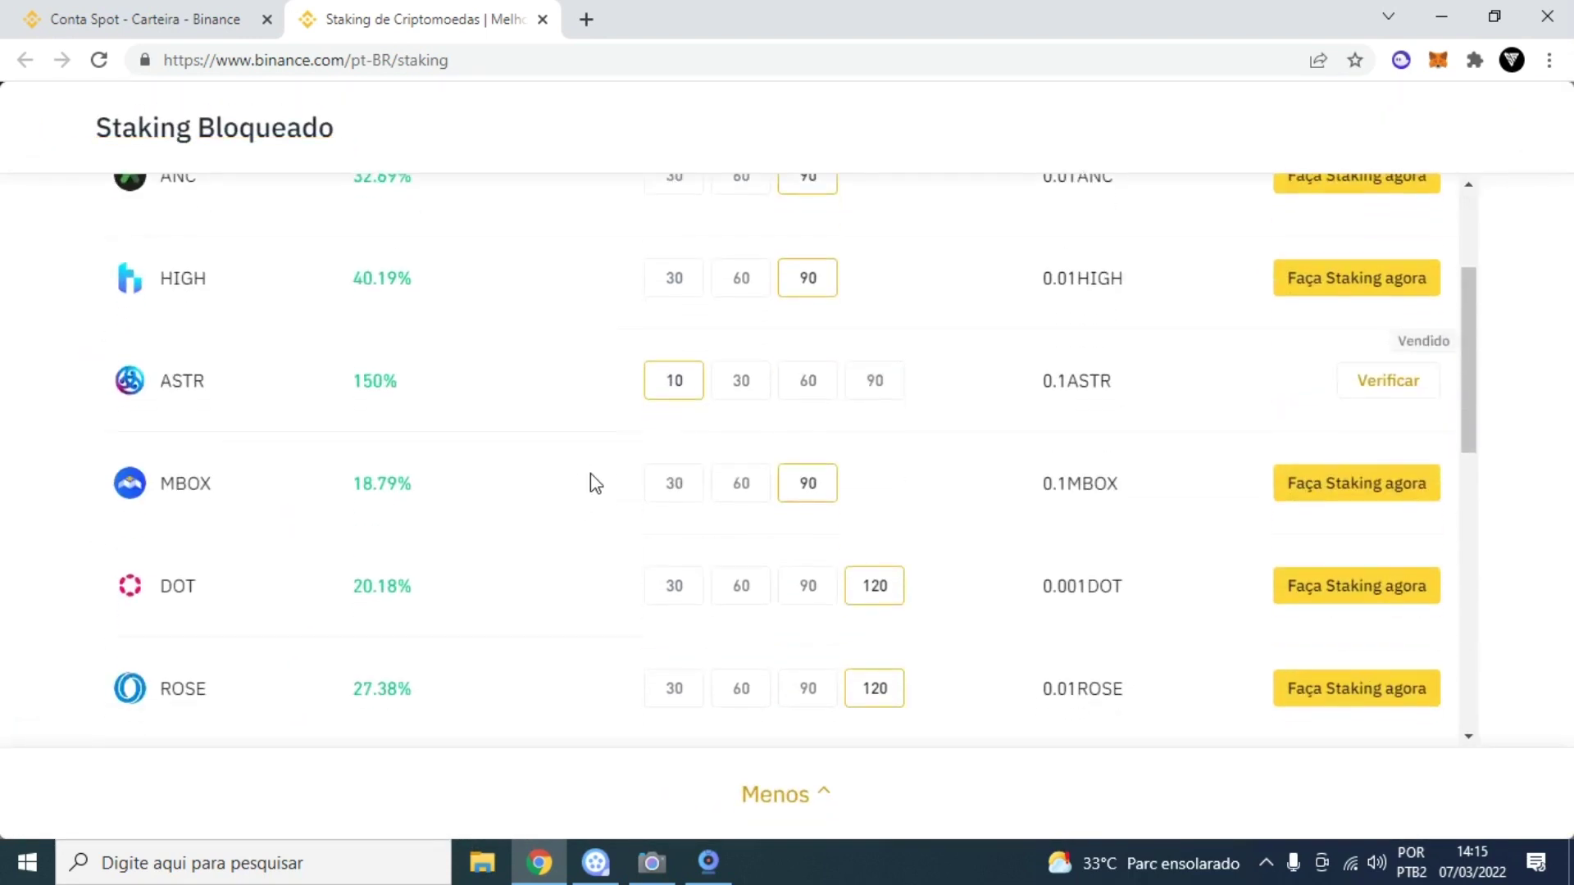
{"action": "scroll", "coordinate": [590, 475], "scroll_direction": "down", "scroll_amount": 3}
{"action": "scroll", "coordinate": [590, 474], "scroll_direction": "down", "scroll_amount": 3}
{"action": "scroll", "coordinate": [591, 474], "scroll_direction": "down", "scroll_amount": 2}
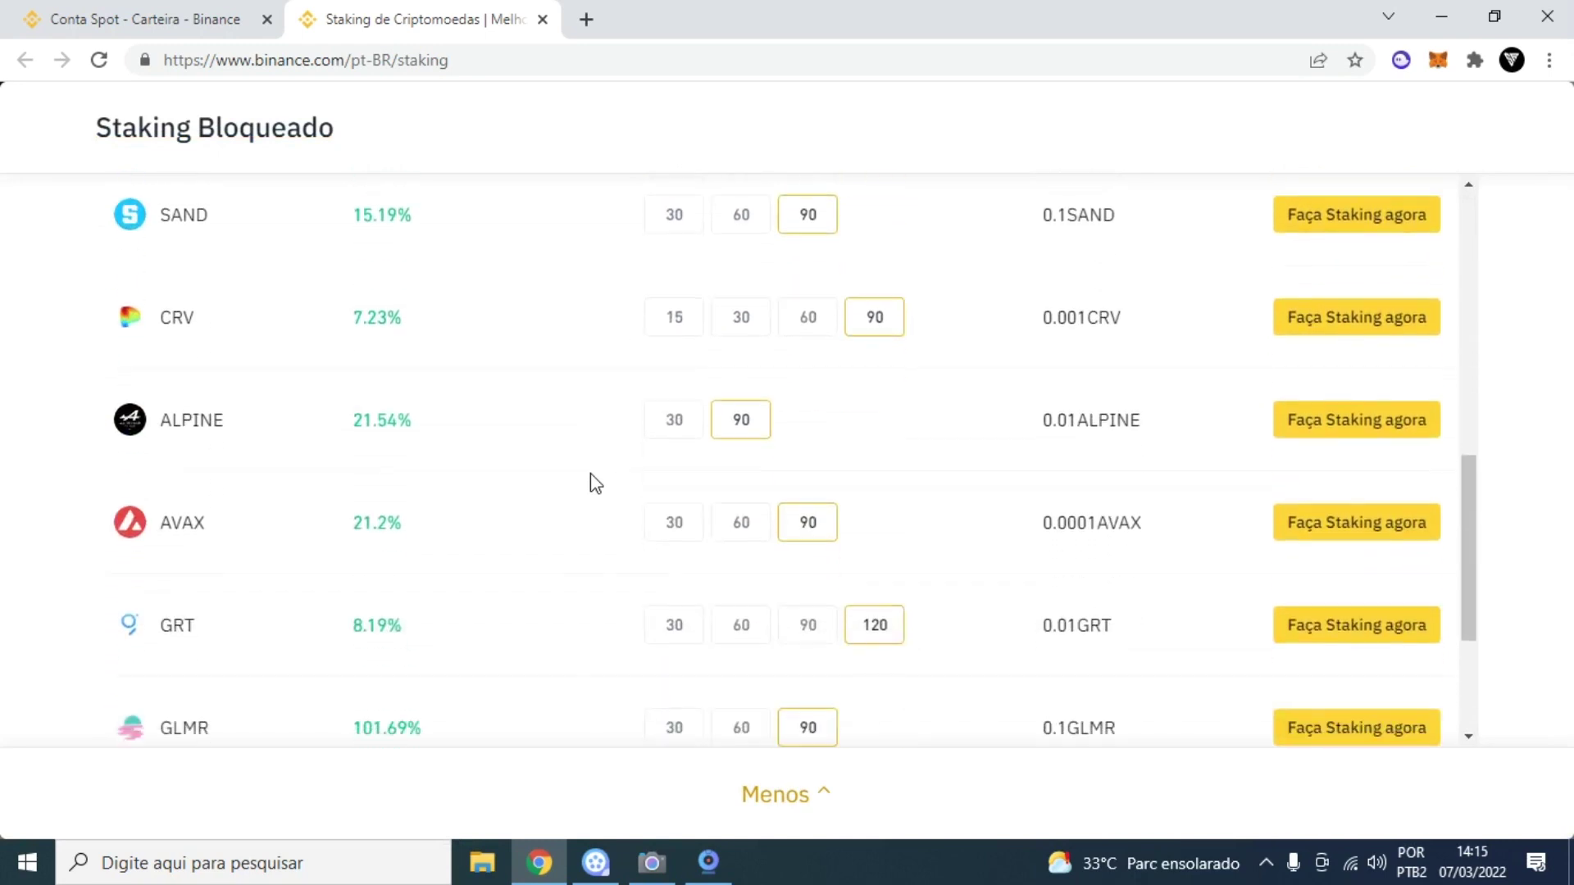
{"action": "scroll", "coordinate": [590, 474], "scroll_direction": "down", "scroll_amount": 3}
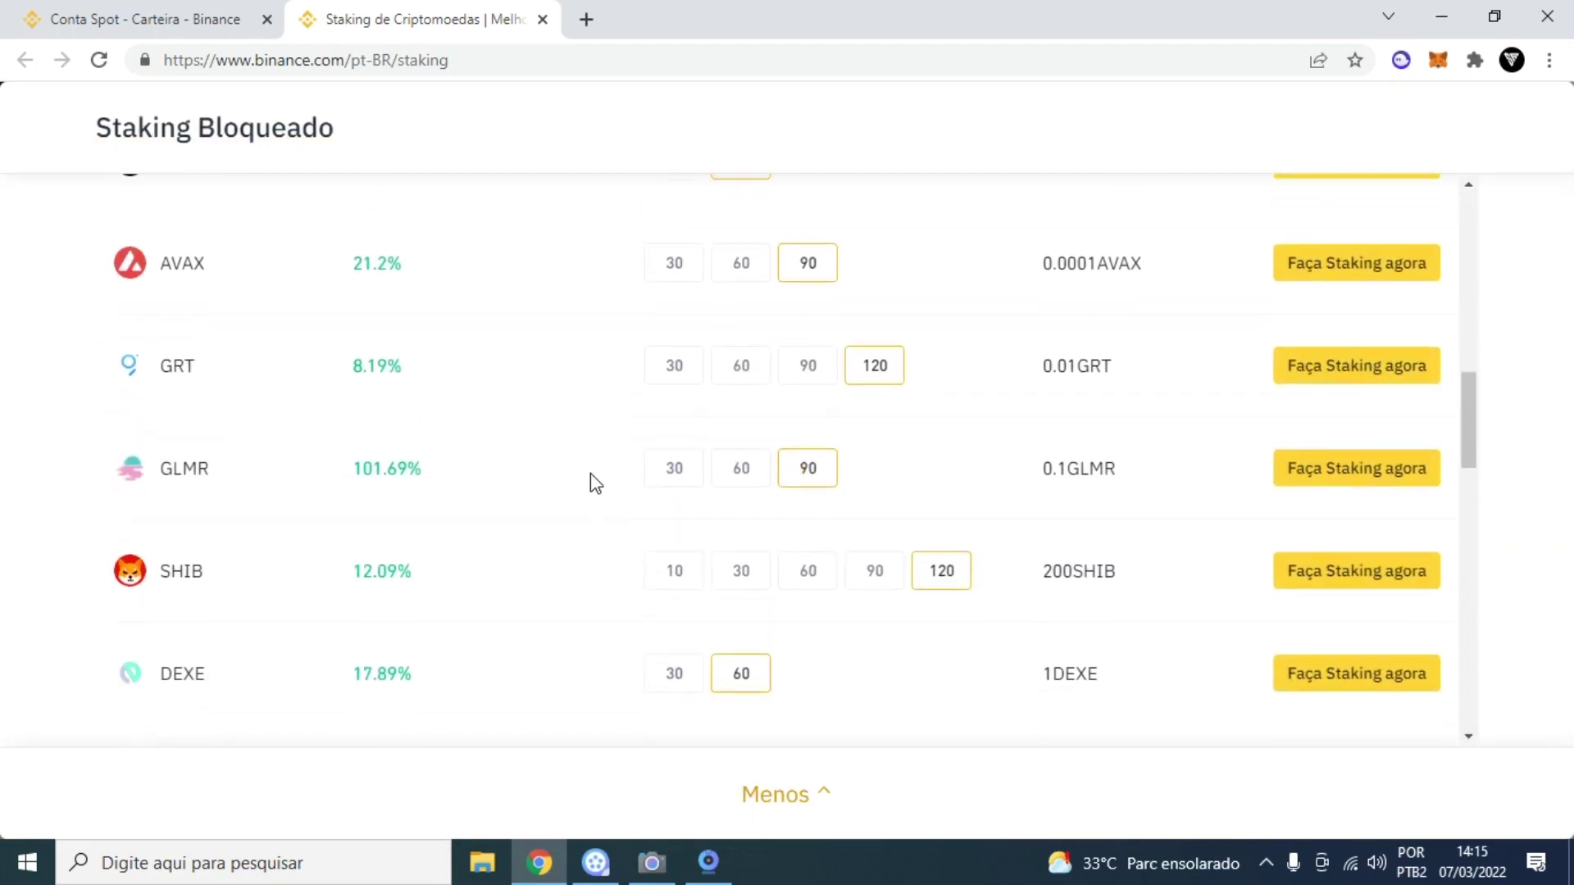
{"action": "scroll", "coordinate": [591, 473], "scroll_direction": "down", "scroll_amount": 2}
{"action": "scroll", "coordinate": [591, 474], "scroll_direction": "down", "scroll_amount": 6}
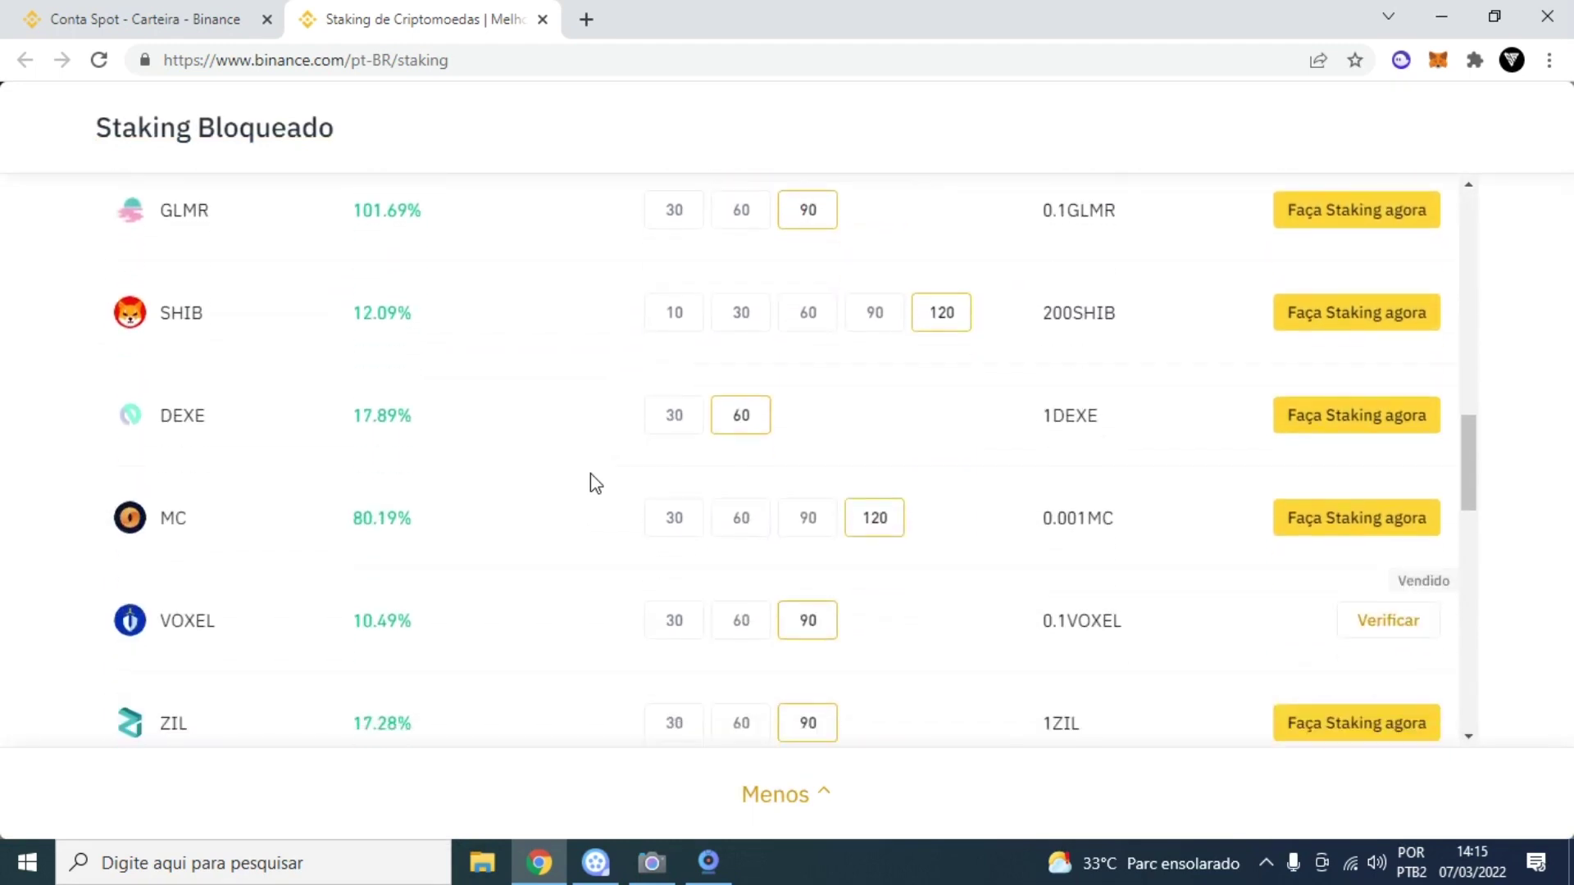
{"action": "scroll", "coordinate": [590, 474], "scroll_direction": "down", "scroll_amount": 5}
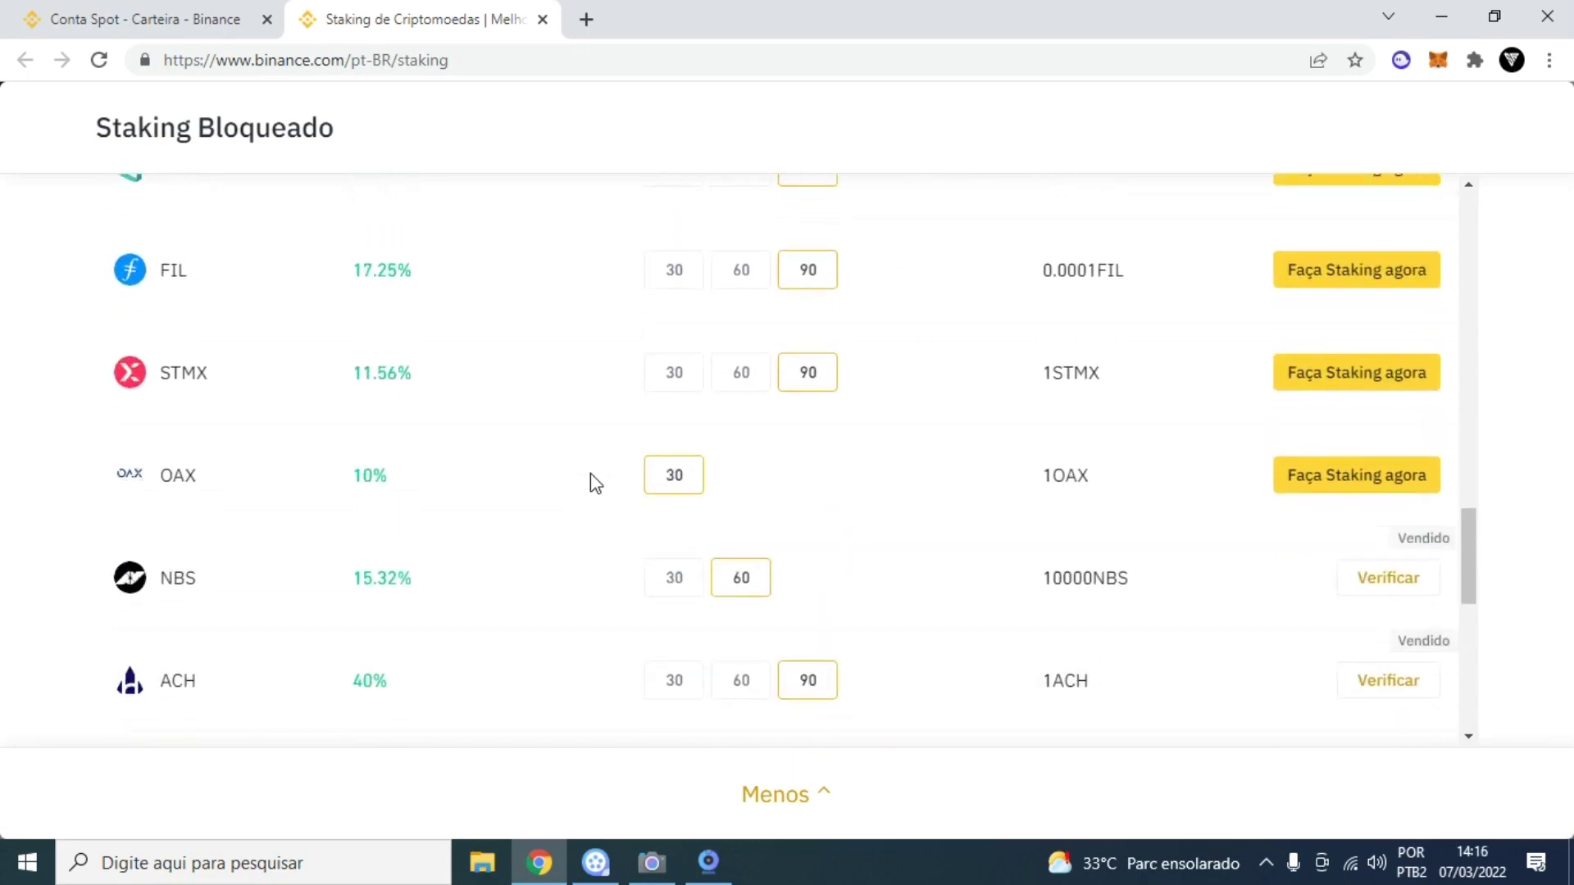
{"action": "scroll", "coordinate": [596, 483], "scroll_direction": "down", "scroll_amount": 3}
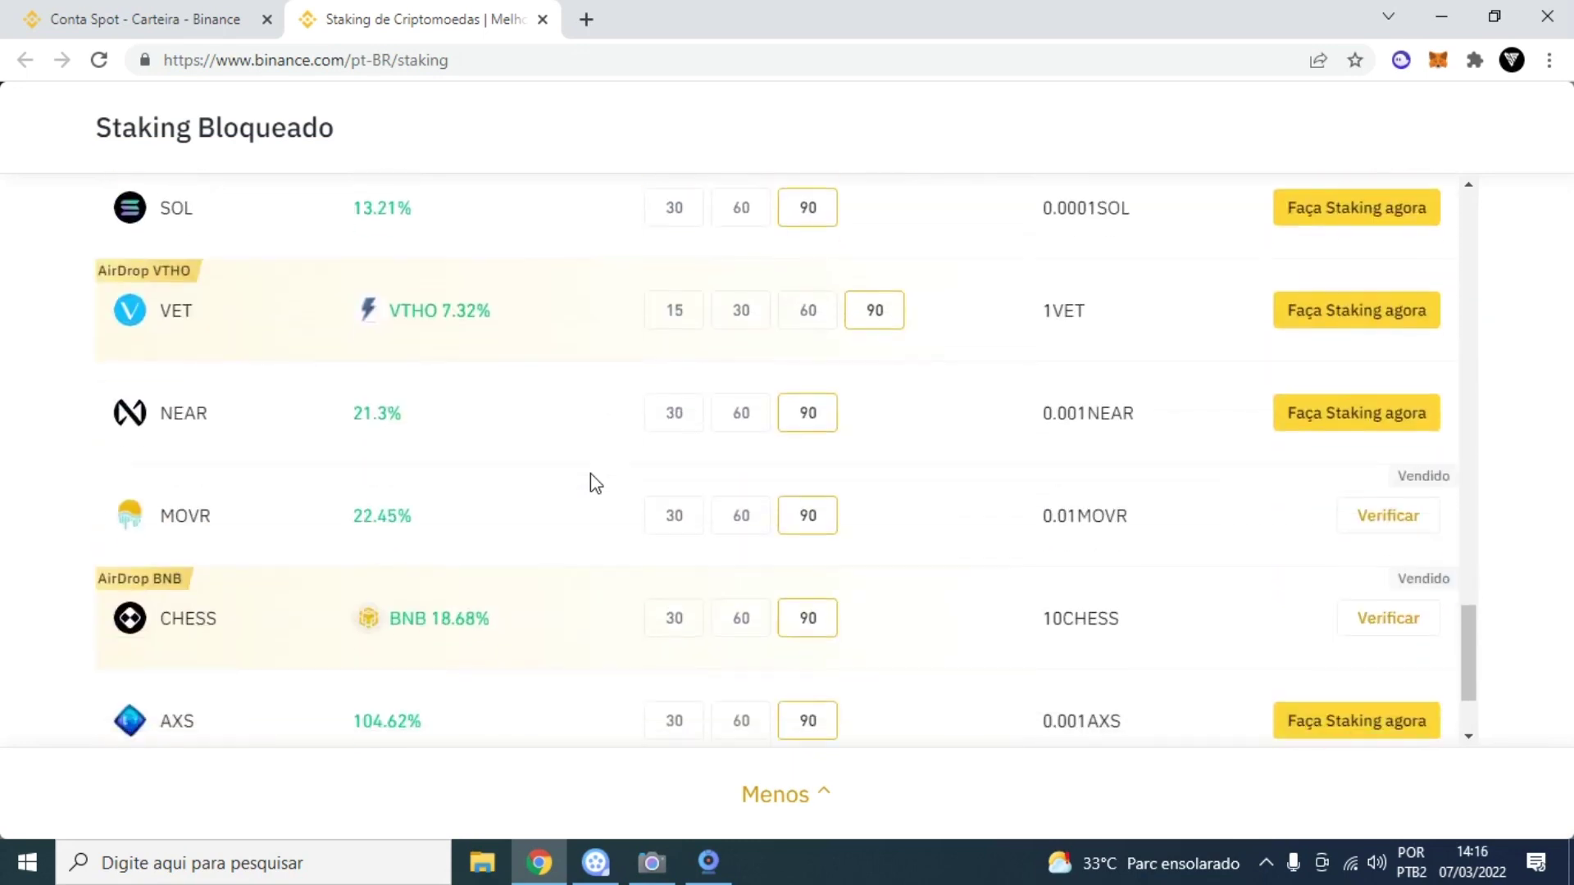
{"action": "scroll", "coordinate": [591, 476], "scroll_direction": "down", "scroll_amount": 2}
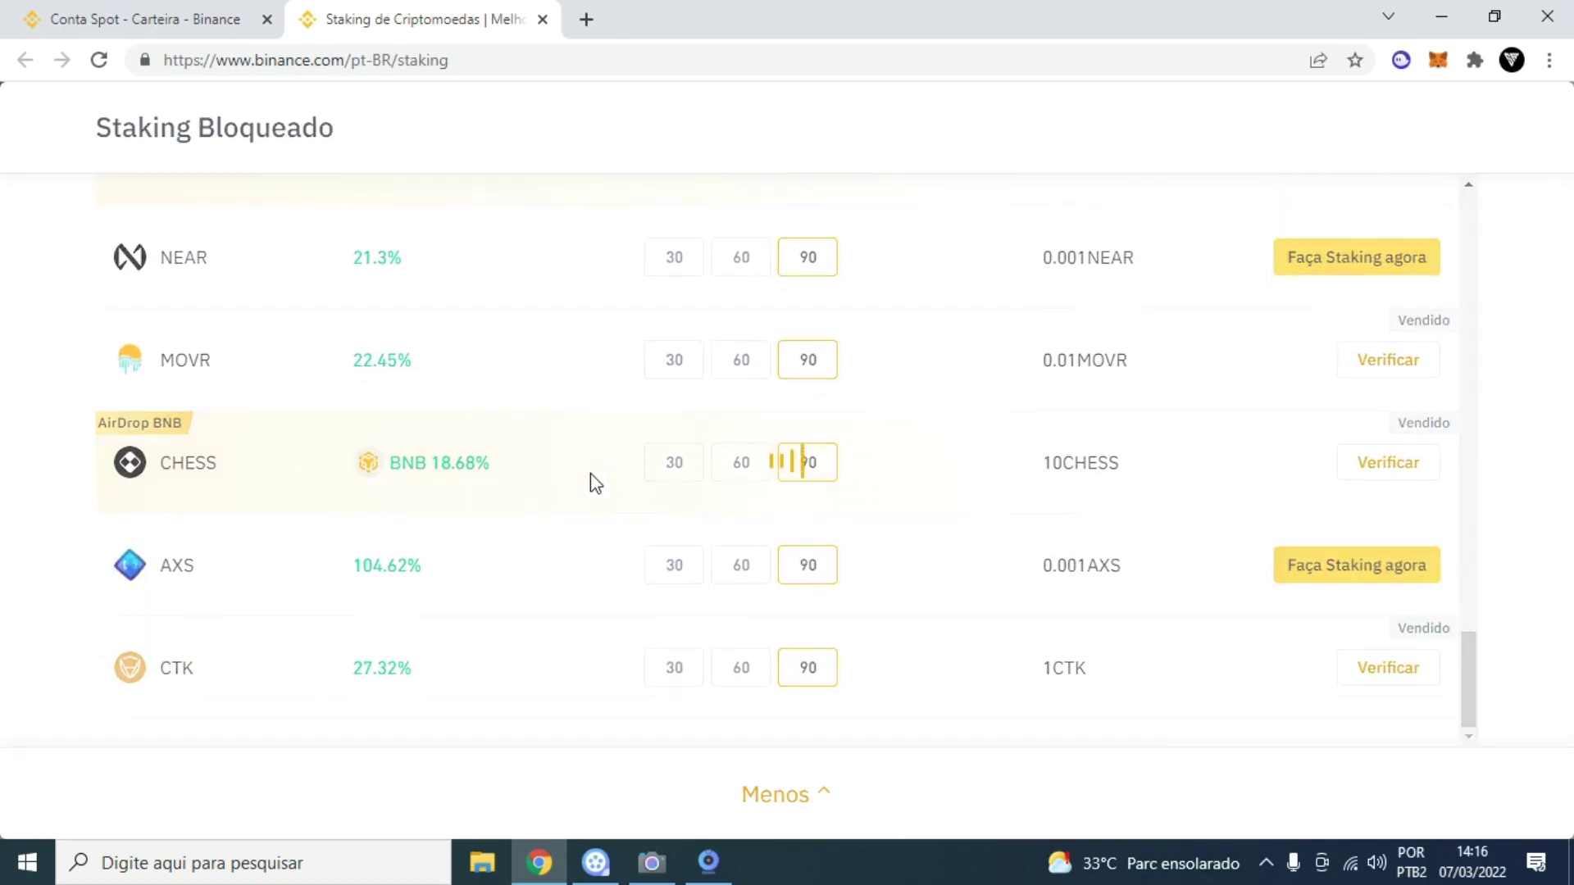
{"action": "scroll", "coordinate": [591, 474], "scroll_direction": "down", "scroll_amount": 5}
{"action": "scroll", "coordinate": [591, 474], "scroll_direction": "down", "scroll_amount": 4}
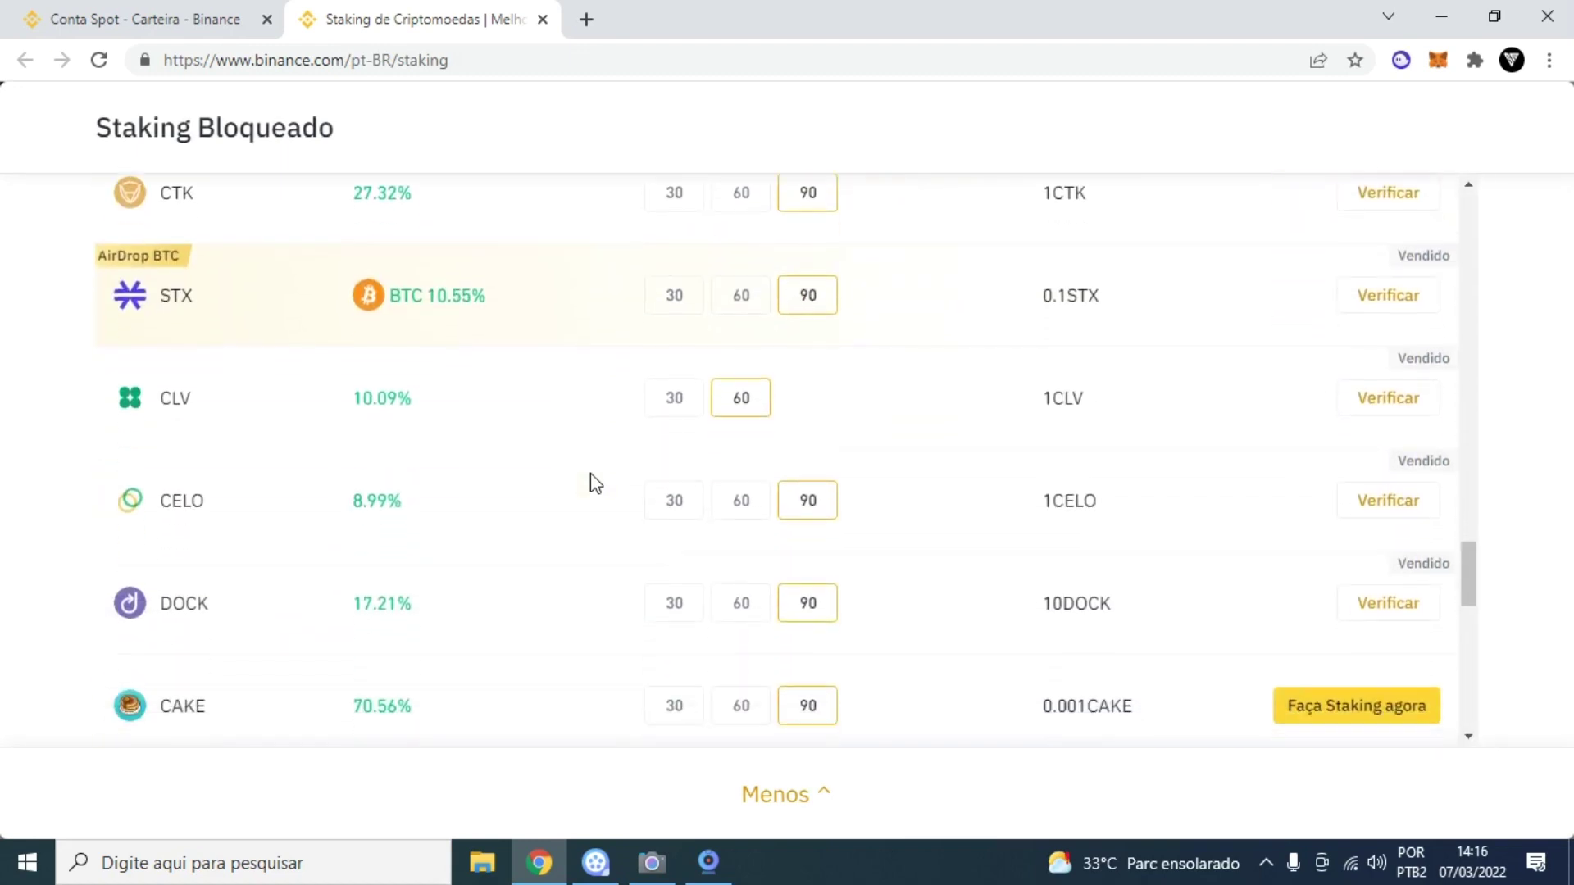
{"action": "scroll", "coordinate": [590, 474], "scroll_direction": "down", "scroll_amount": 1}
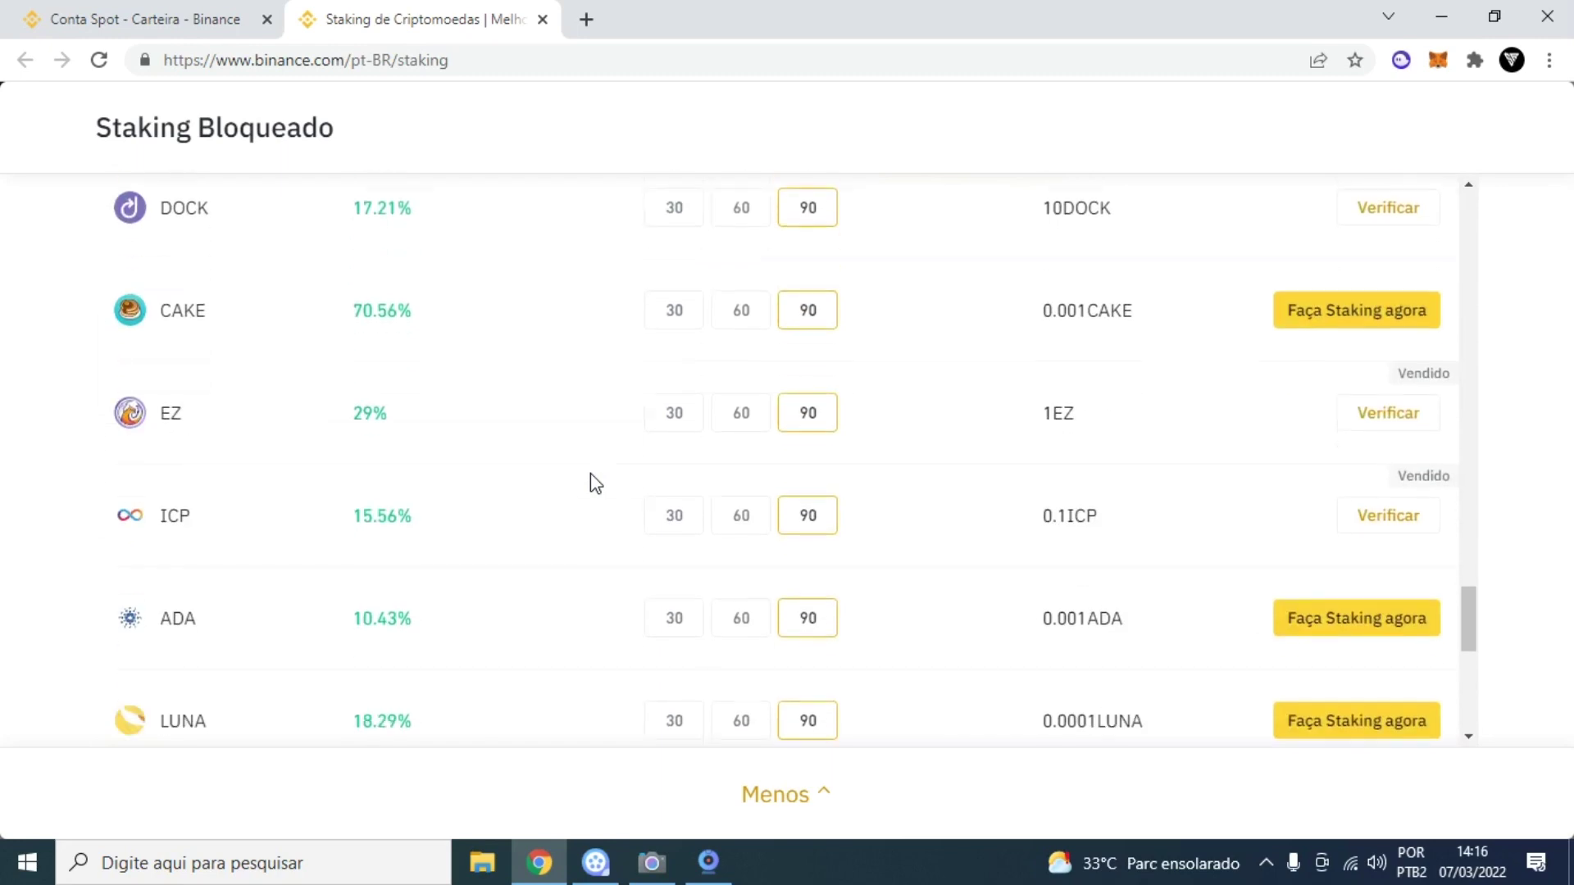
{"action": "left_click_drag", "start_coordinate": [159, 569], "coordinate": [193, 571]}
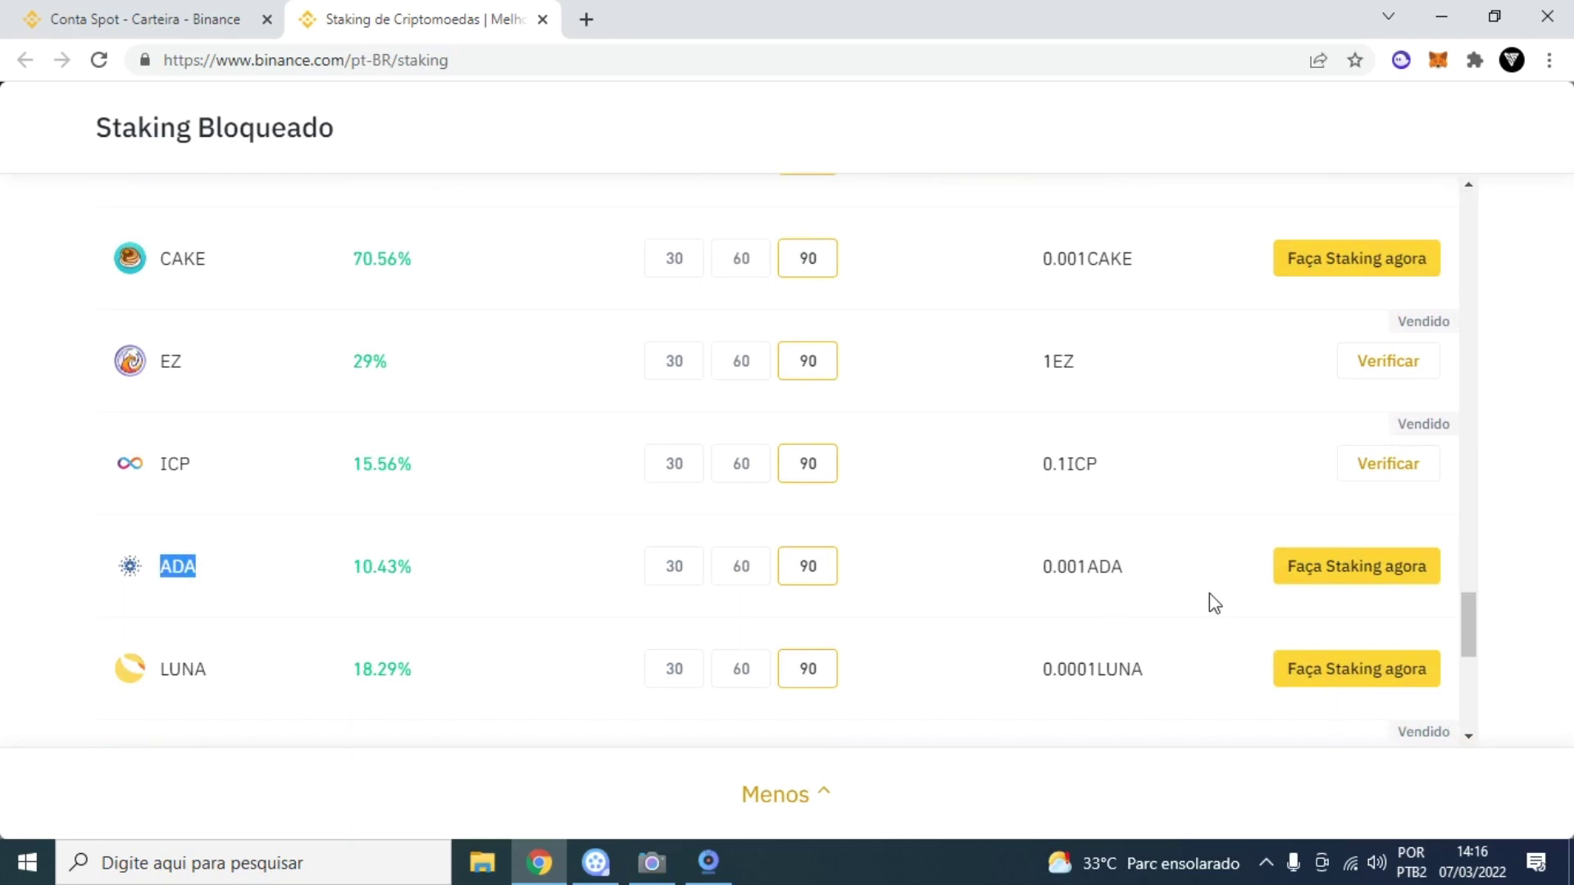
{"action": "left_click", "coordinate": [1332, 574]}
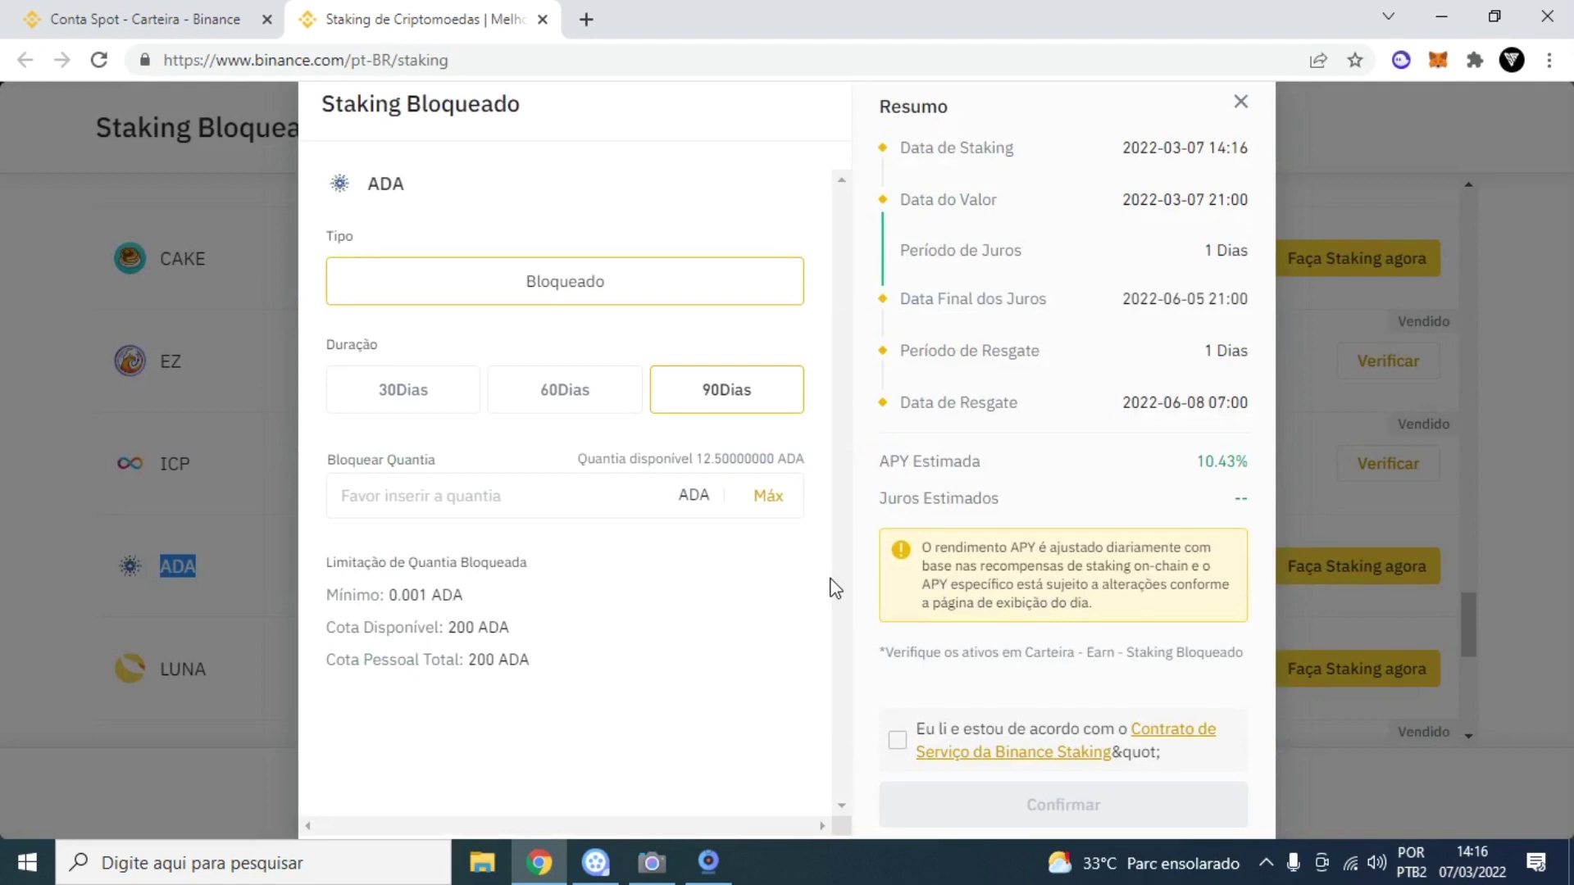
Select the 30-day duration for ADA and examine its estimated APY and minimum lock amount
{"action": "left_click", "coordinate": [404, 394]}
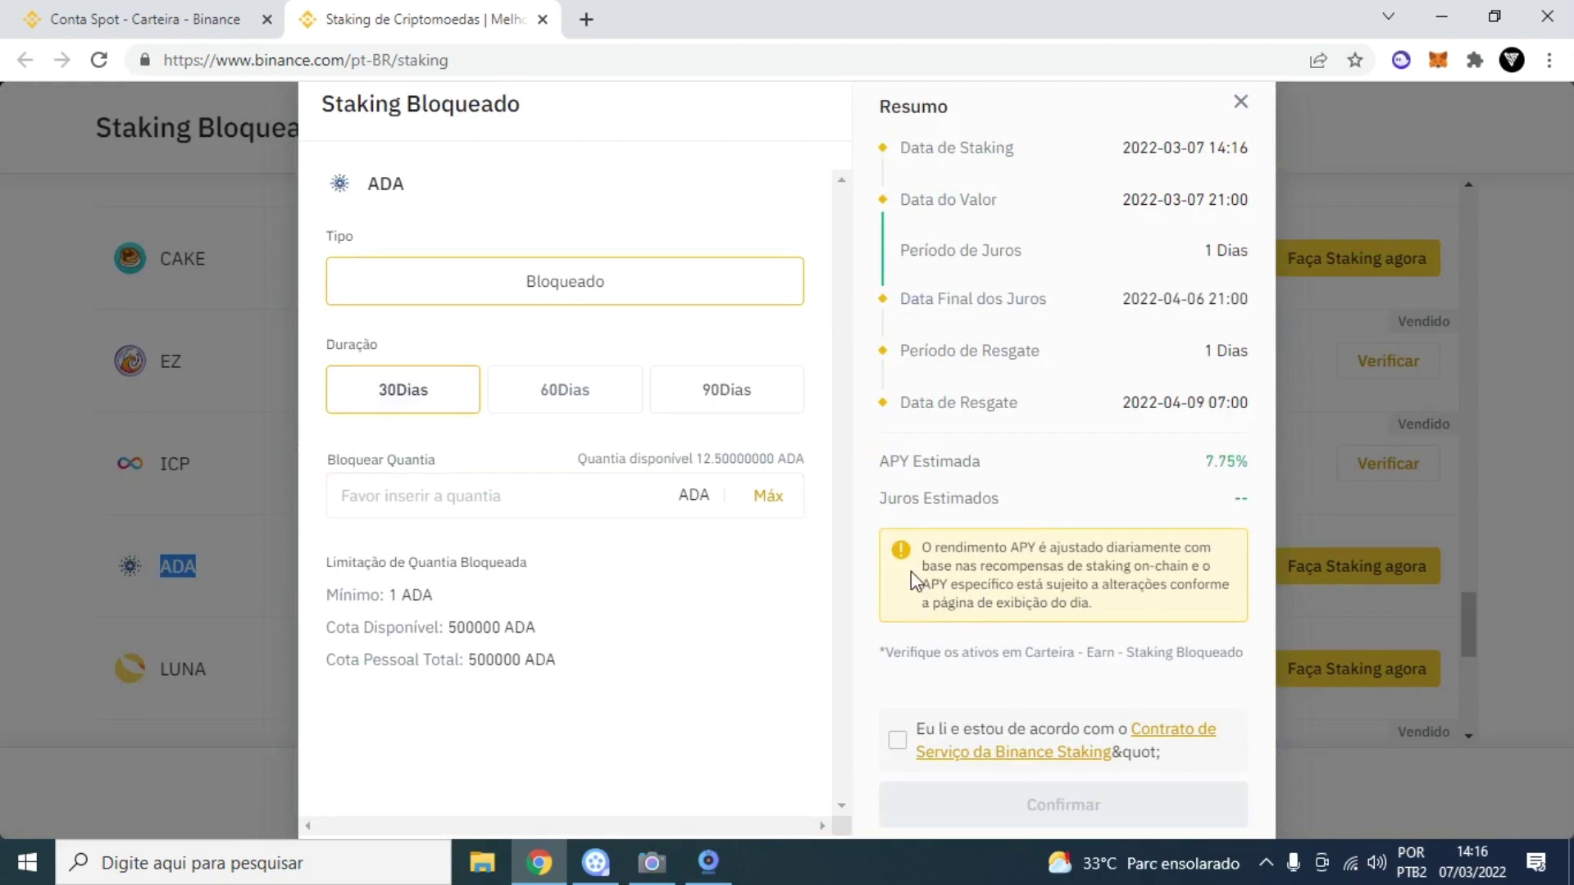
{"action": "left_click_drag", "start_coordinate": [880, 462], "coordinate": [986, 469]}
{"action": "left_click", "coordinate": [1072, 474]}
{"action": "left_click_drag", "start_coordinate": [1204, 462], "coordinate": [1247, 465]}
{"action": "left_click", "coordinate": [1138, 469]}
{"action": "double_click", "coordinate": [394, 594]}
{"action": "left_click", "coordinate": [738, 606]}
Switch the ADA staking duration to 60 days and examine its estimated APY
{"action": "left_click", "coordinate": [573, 397]}
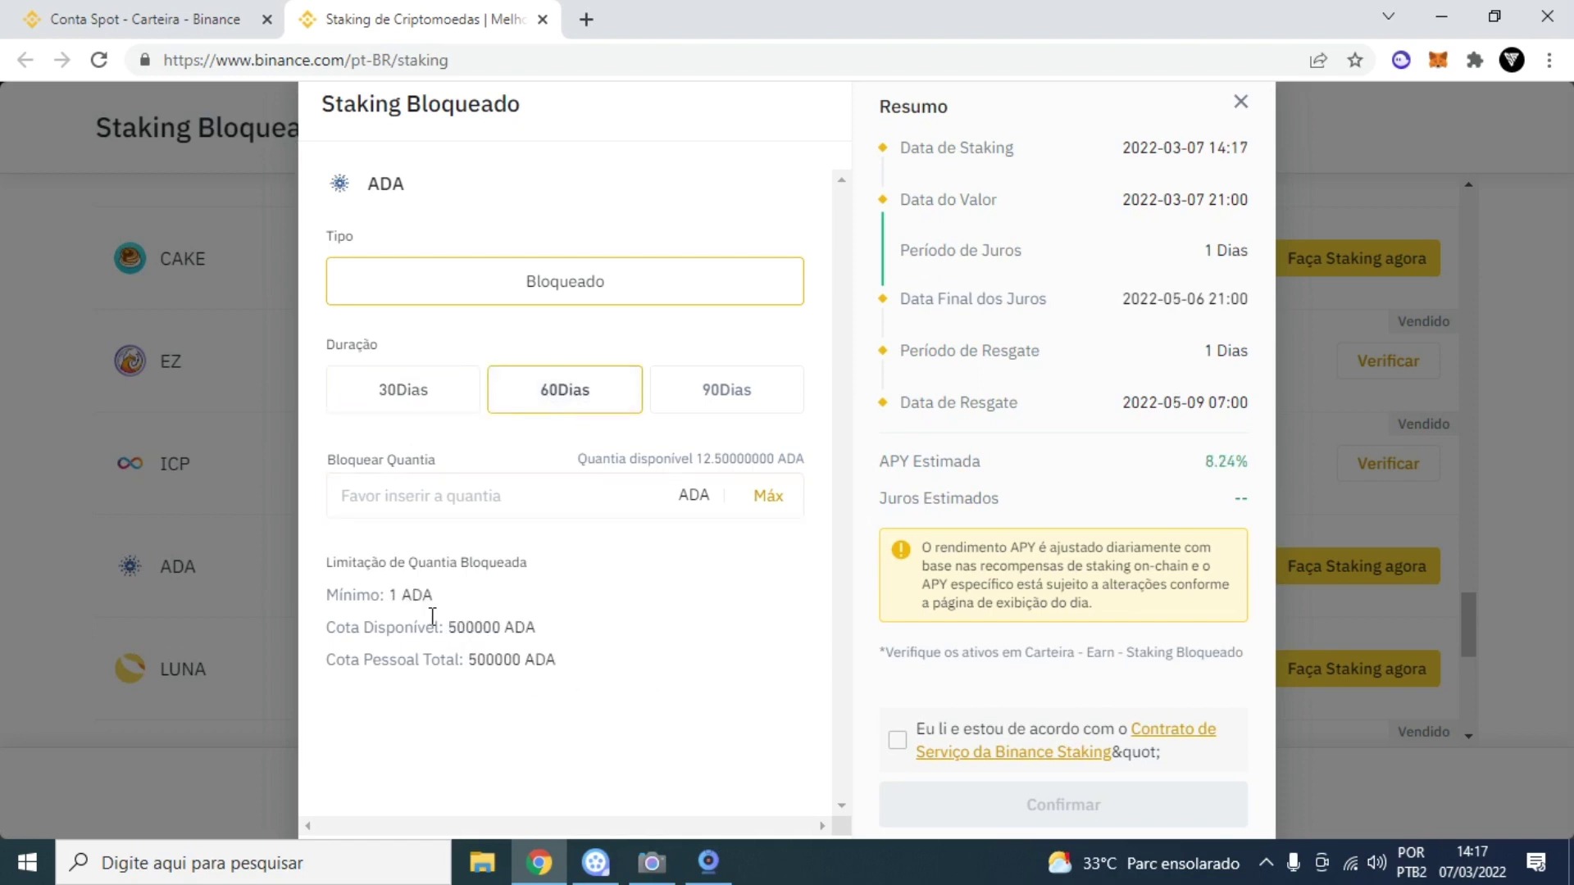
{"action": "left_click_drag", "start_coordinate": [880, 460], "coordinate": [1244, 464]}
{"action": "left_click", "coordinate": [1149, 459]}
Set the ADA staking duration to 90 days and check its estimated APY and minimum lock amount
{"action": "left_click", "coordinate": [722, 399]}
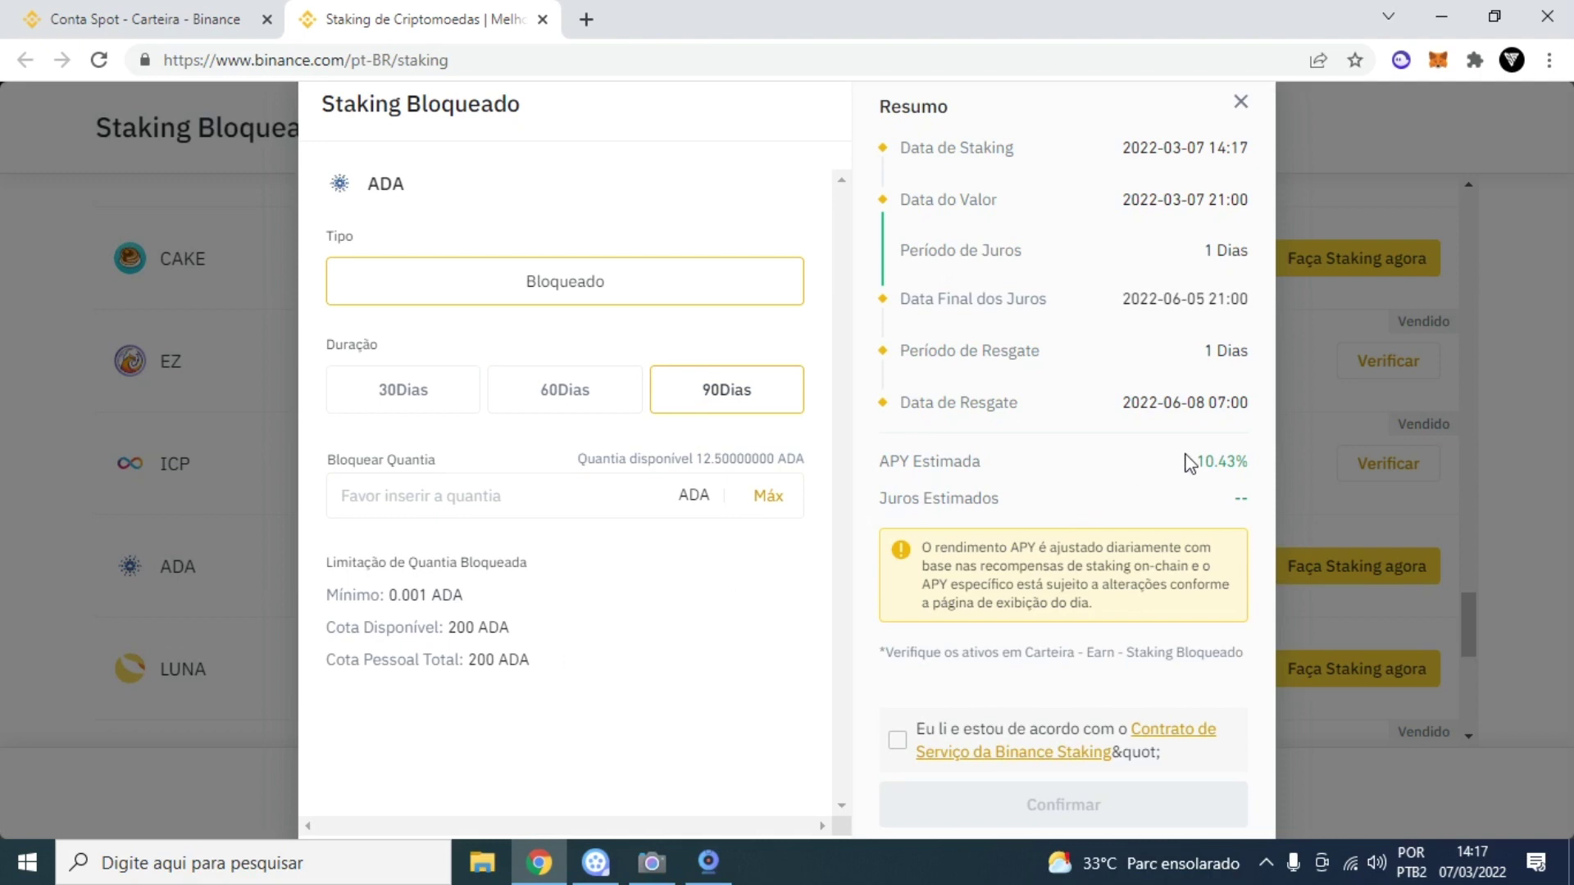
{"action": "left_click_drag", "start_coordinate": [1198, 461], "coordinate": [1250, 462]}
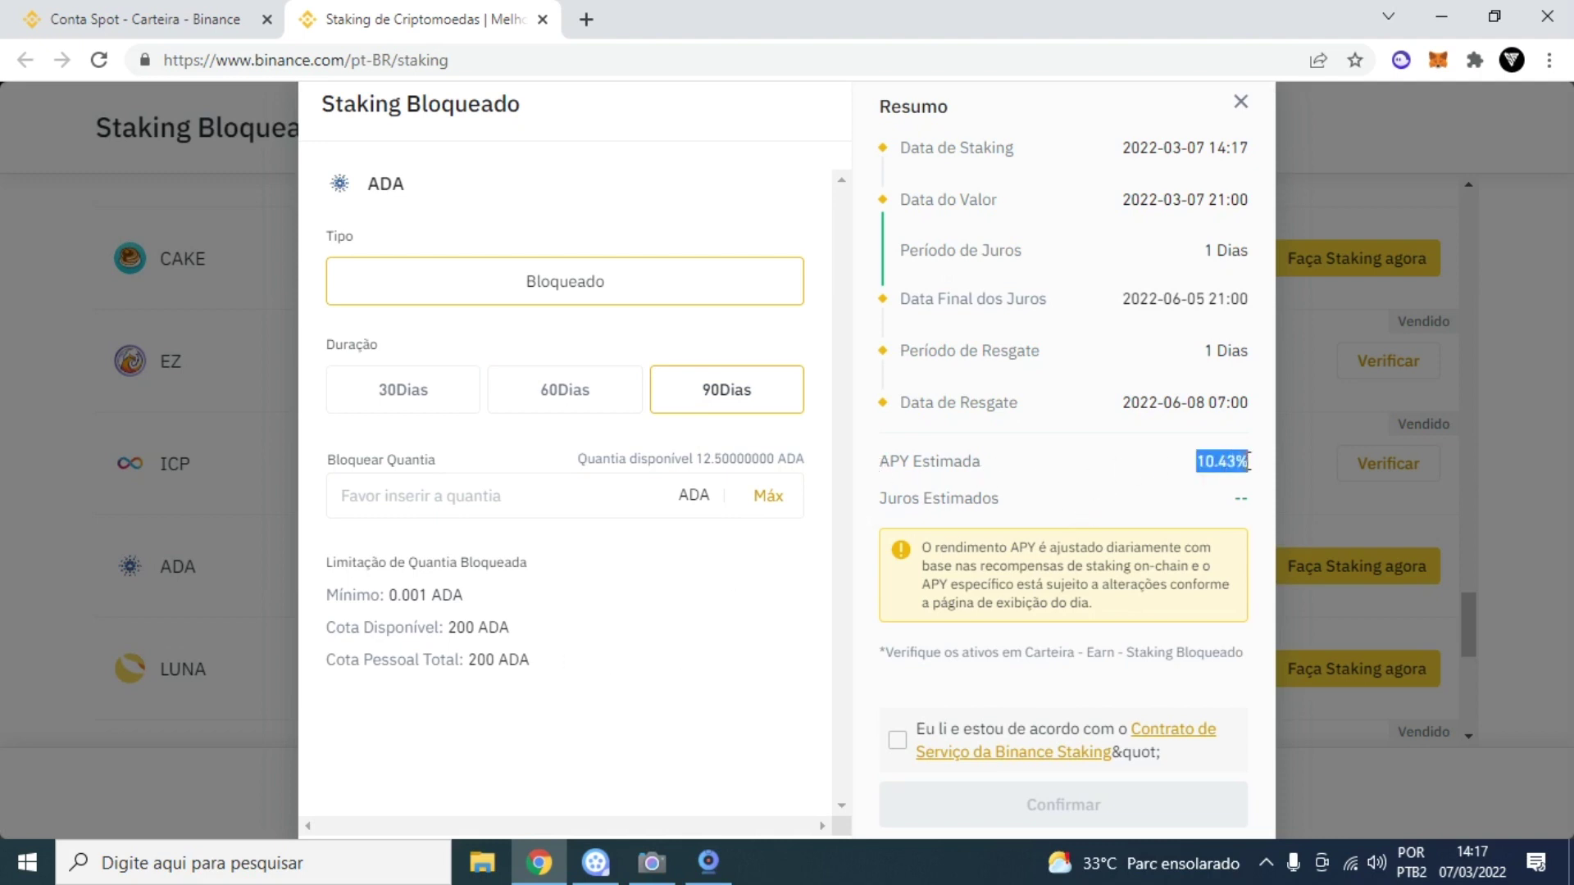
{"action": "left_click", "coordinate": [1136, 459]}
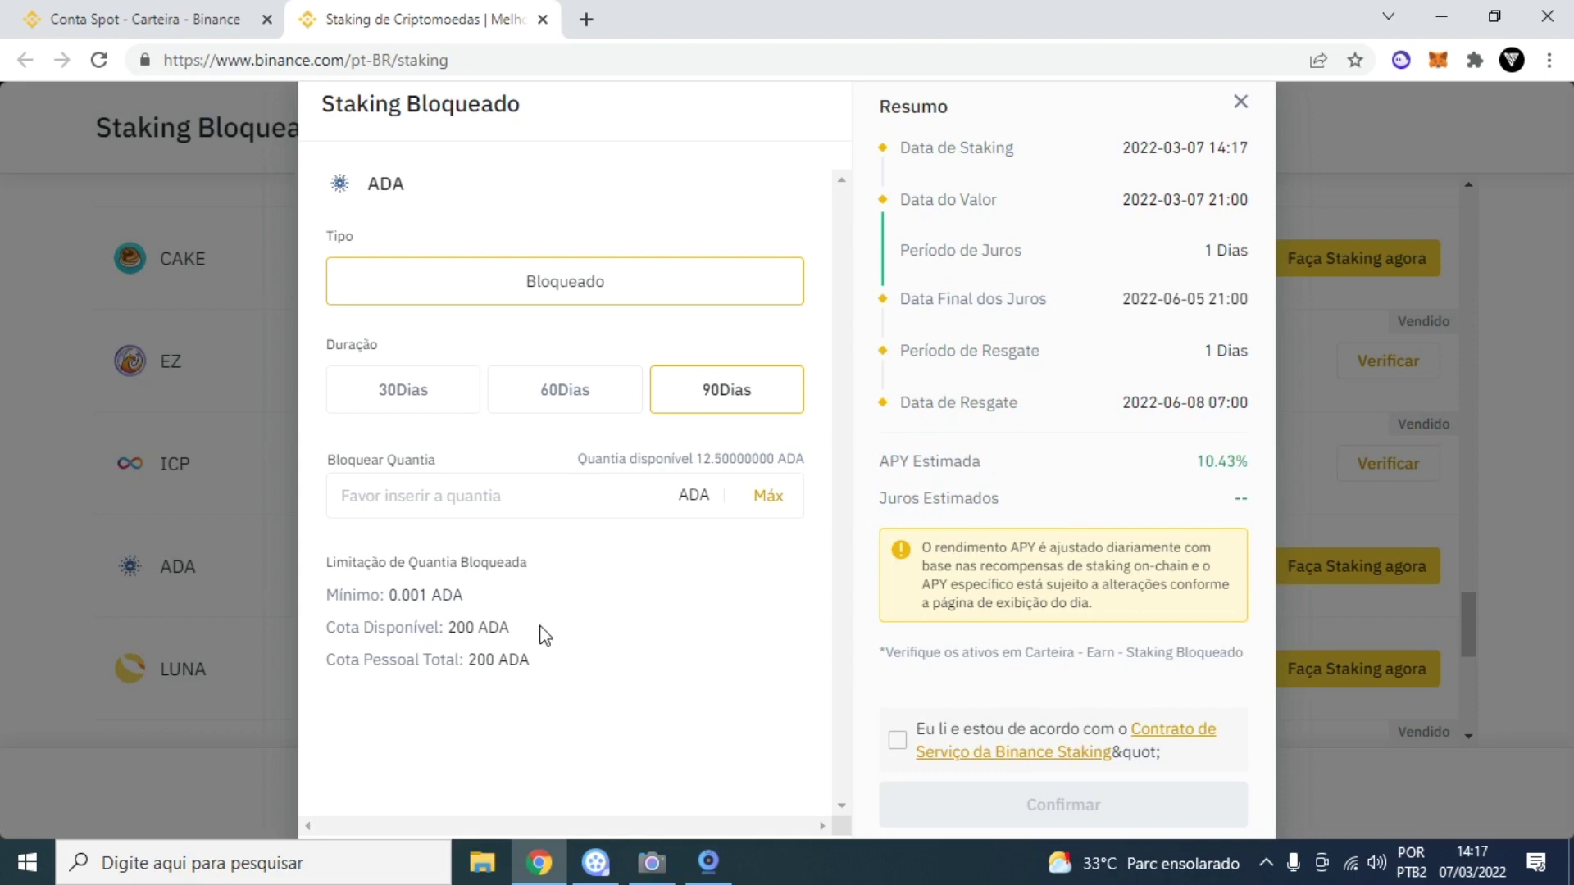
{"action": "left_click_drag", "start_coordinate": [388, 595], "coordinate": [429, 597]}
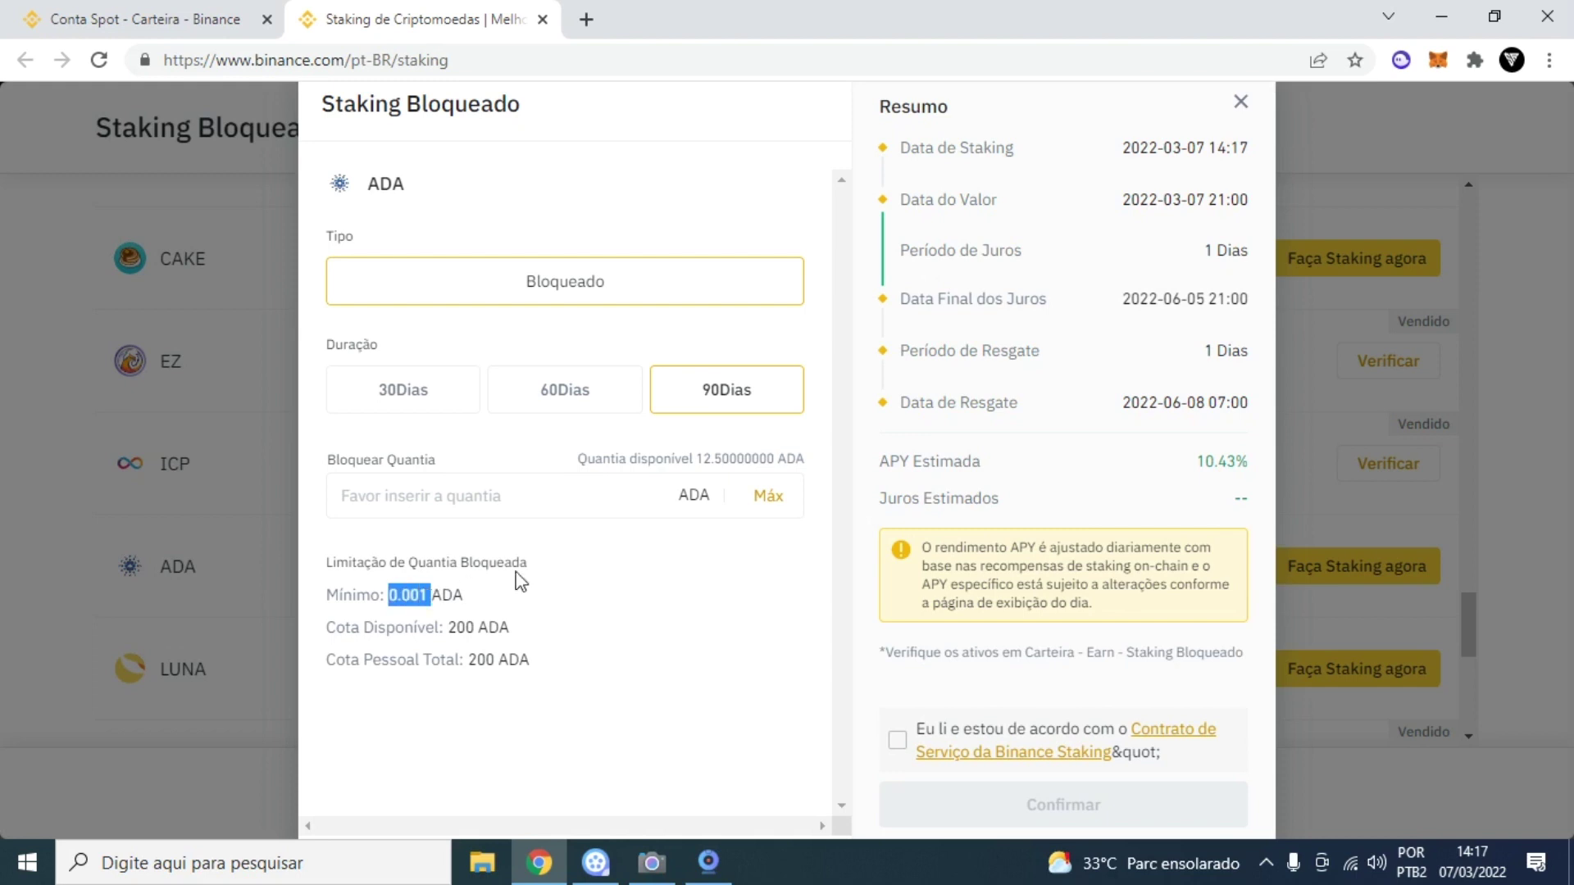
{"action": "left_click", "coordinate": [672, 587]}
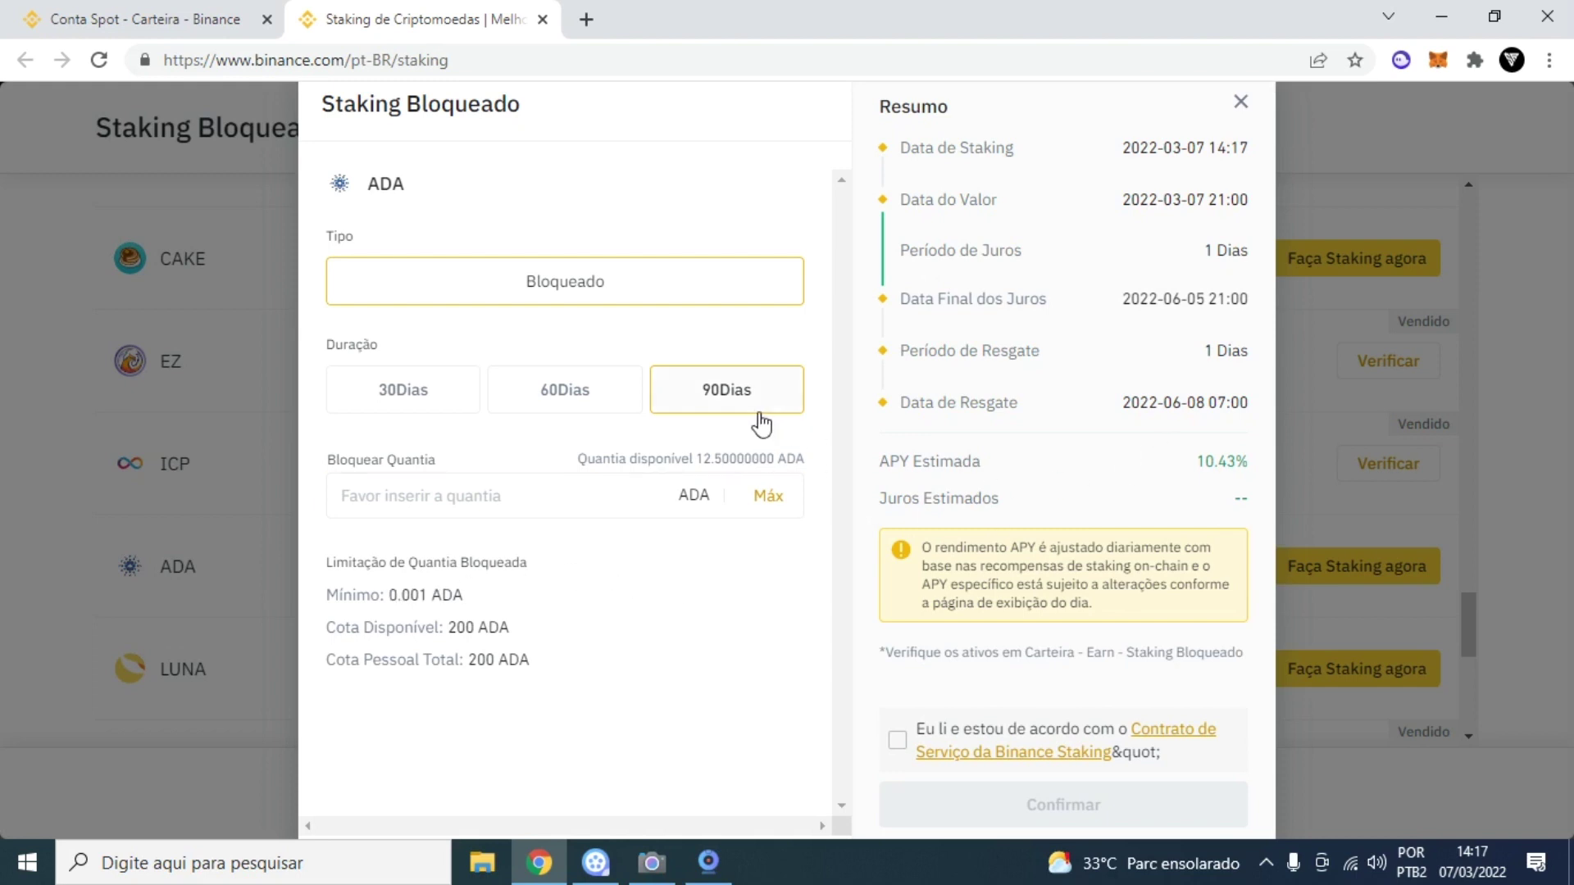
{"action": "left_click_drag", "start_coordinate": [388, 596], "coordinate": [434, 614]}
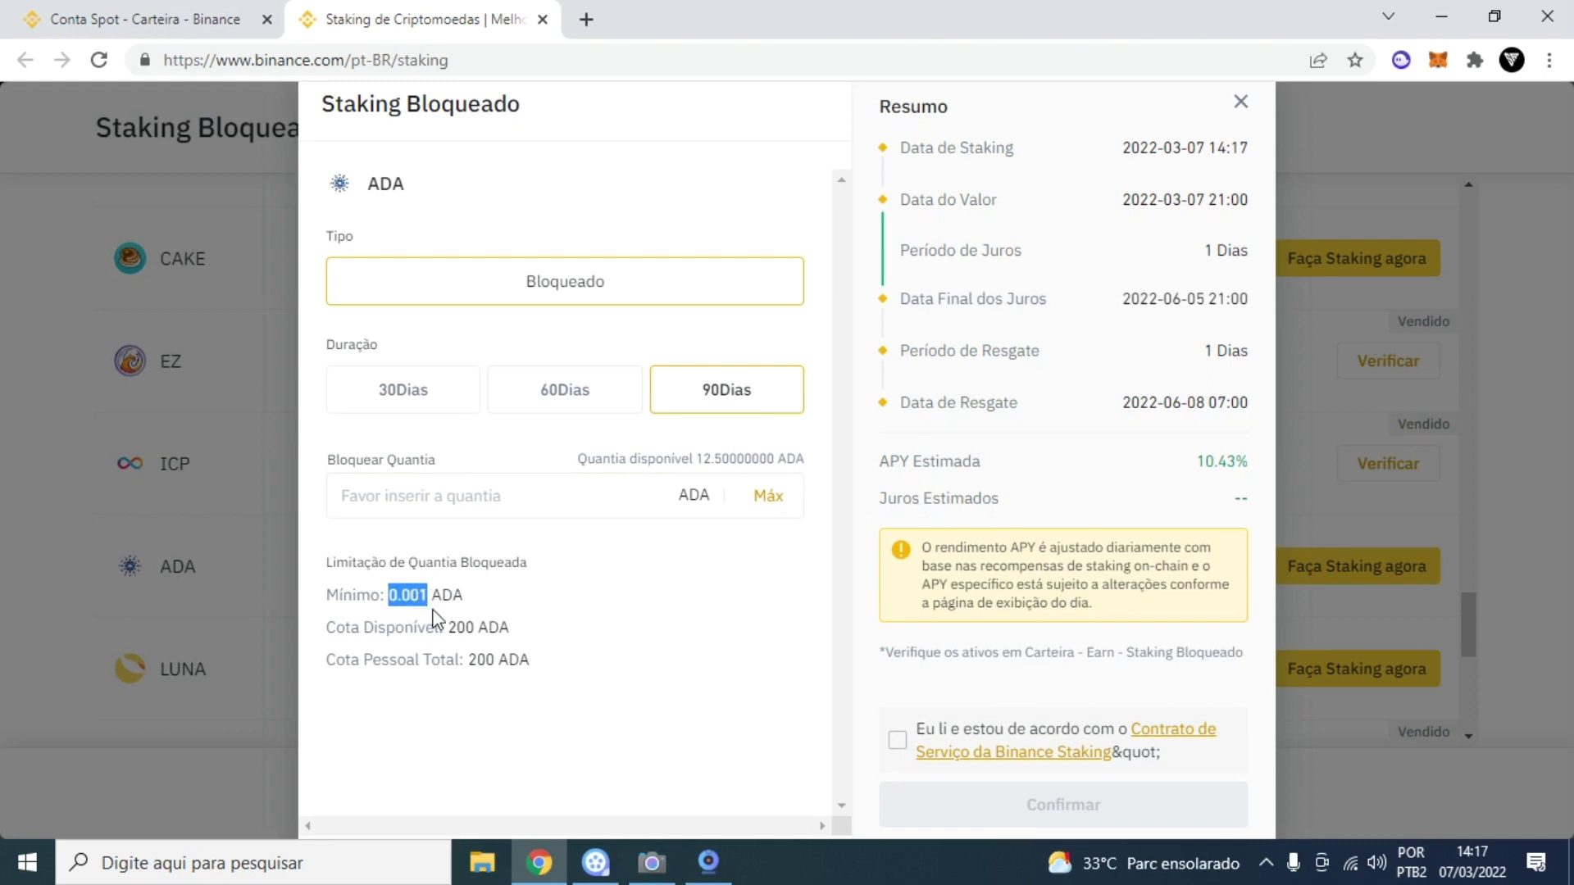
{"action": "left_click", "coordinate": [610, 624]}
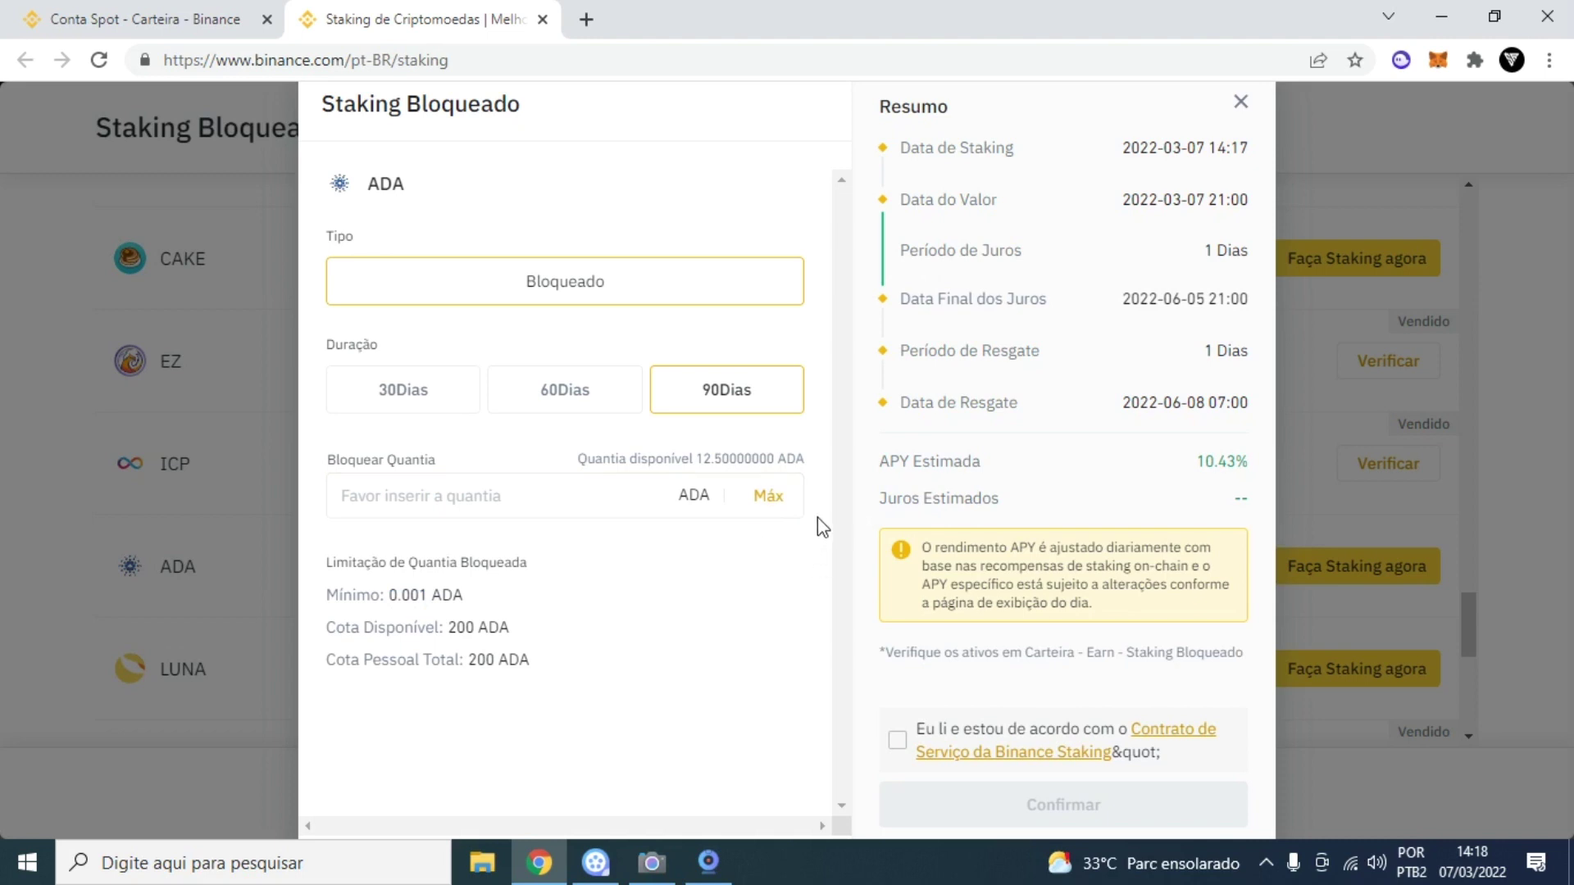
Lock the maximum available amount of 12.5 ADA, accept the Binance Staking service agreement and confirm the staking
{"action": "left_click", "coordinate": [768, 495]}
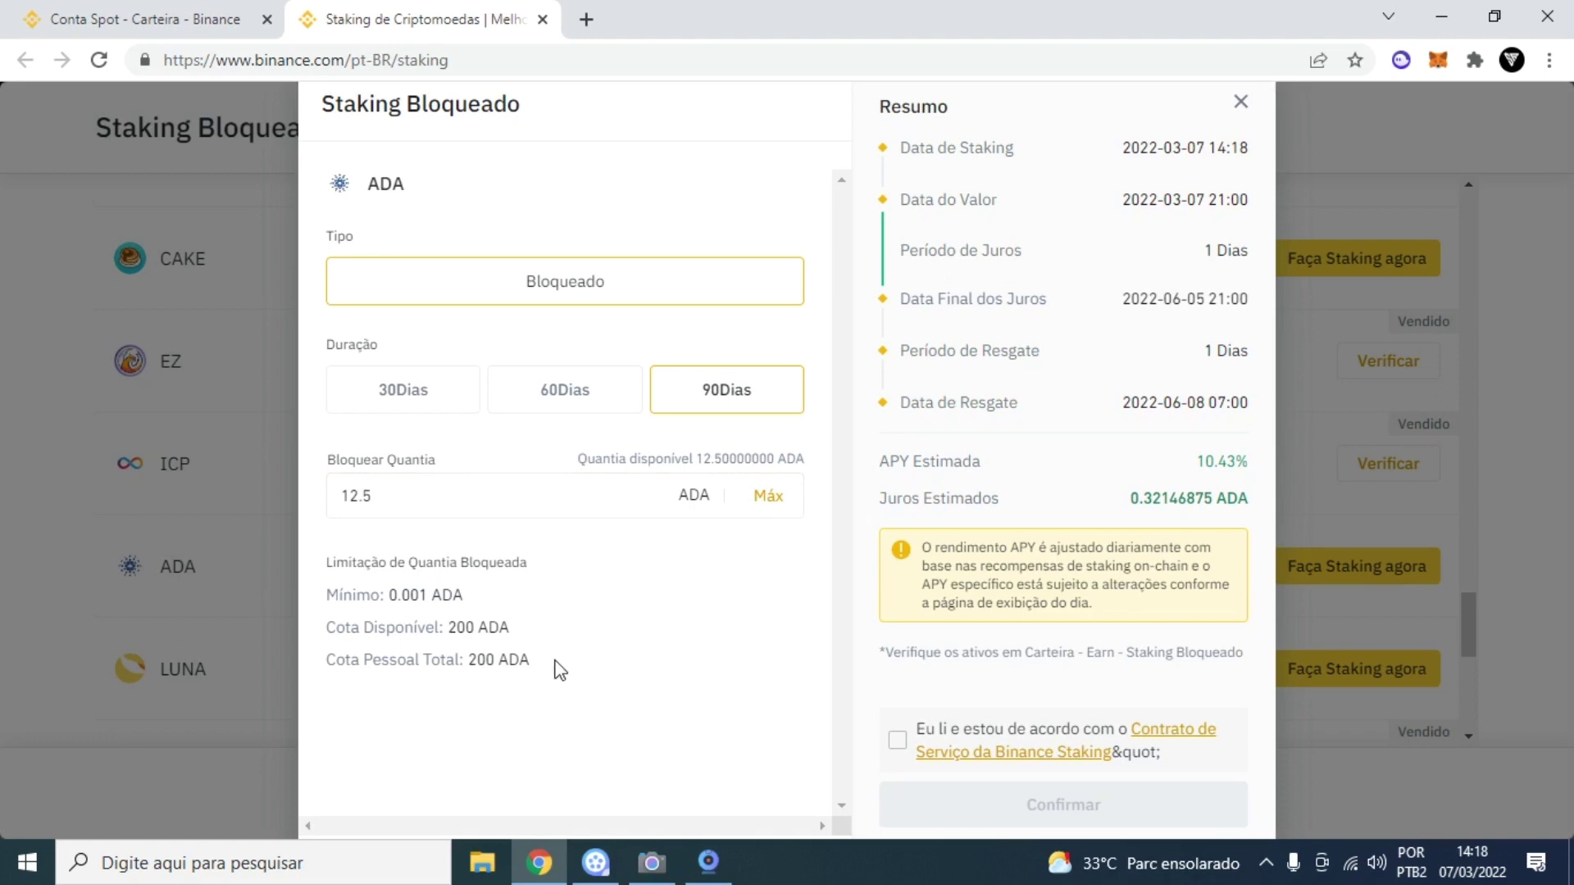
{"action": "double_click", "coordinate": [1200, 465]}
{"action": "left_click", "coordinate": [1174, 464]}
{"action": "left_click", "coordinate": [898, 742]}
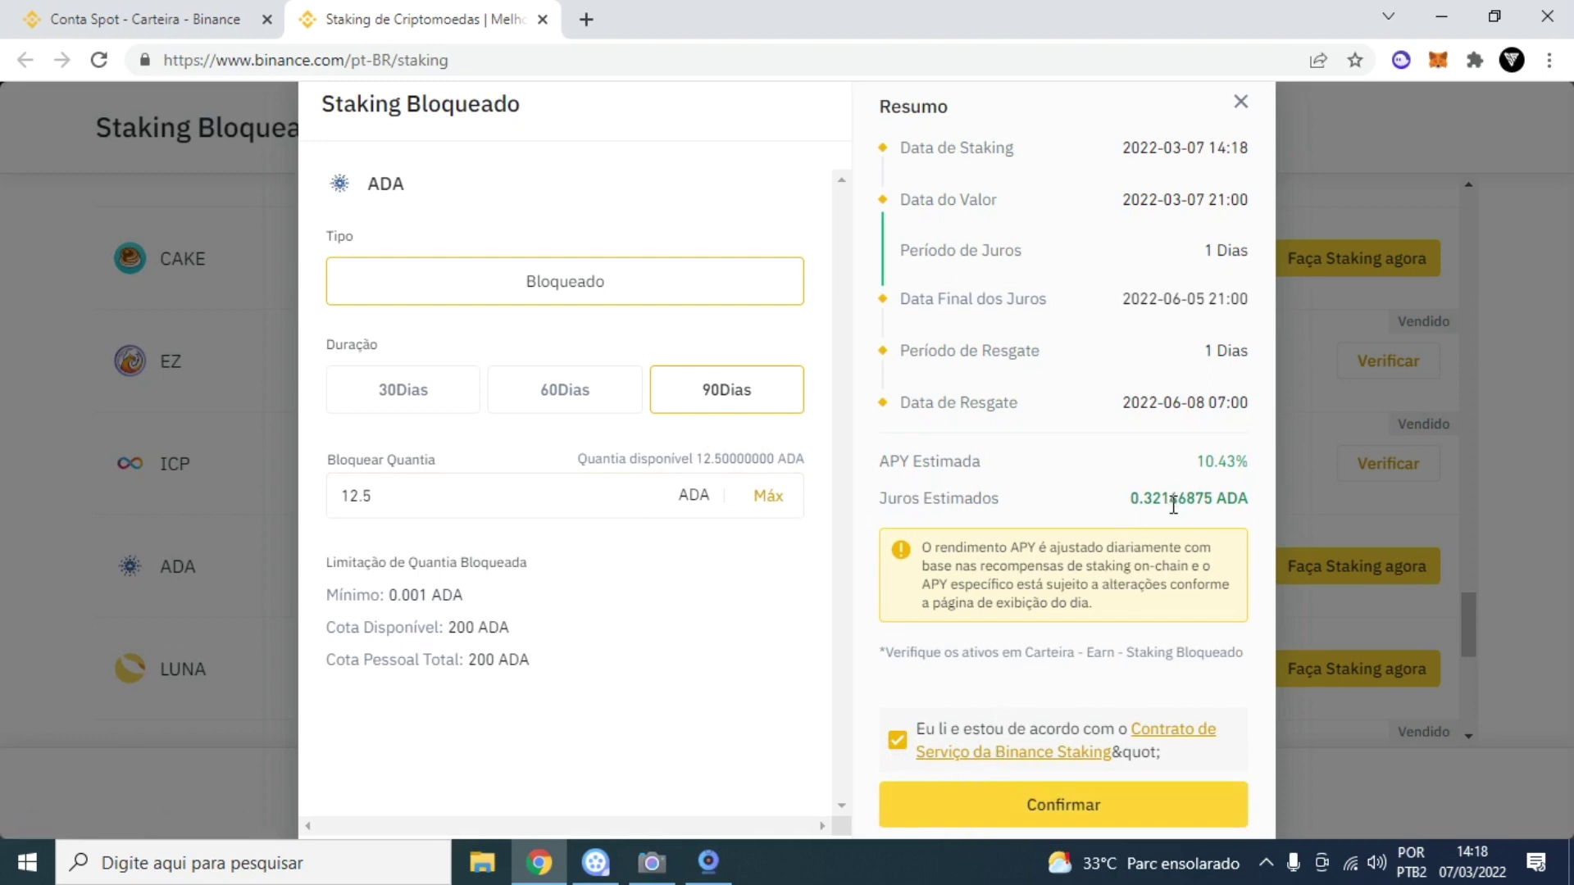
{"action": "left_click", "coordinate": [1059, 806]}
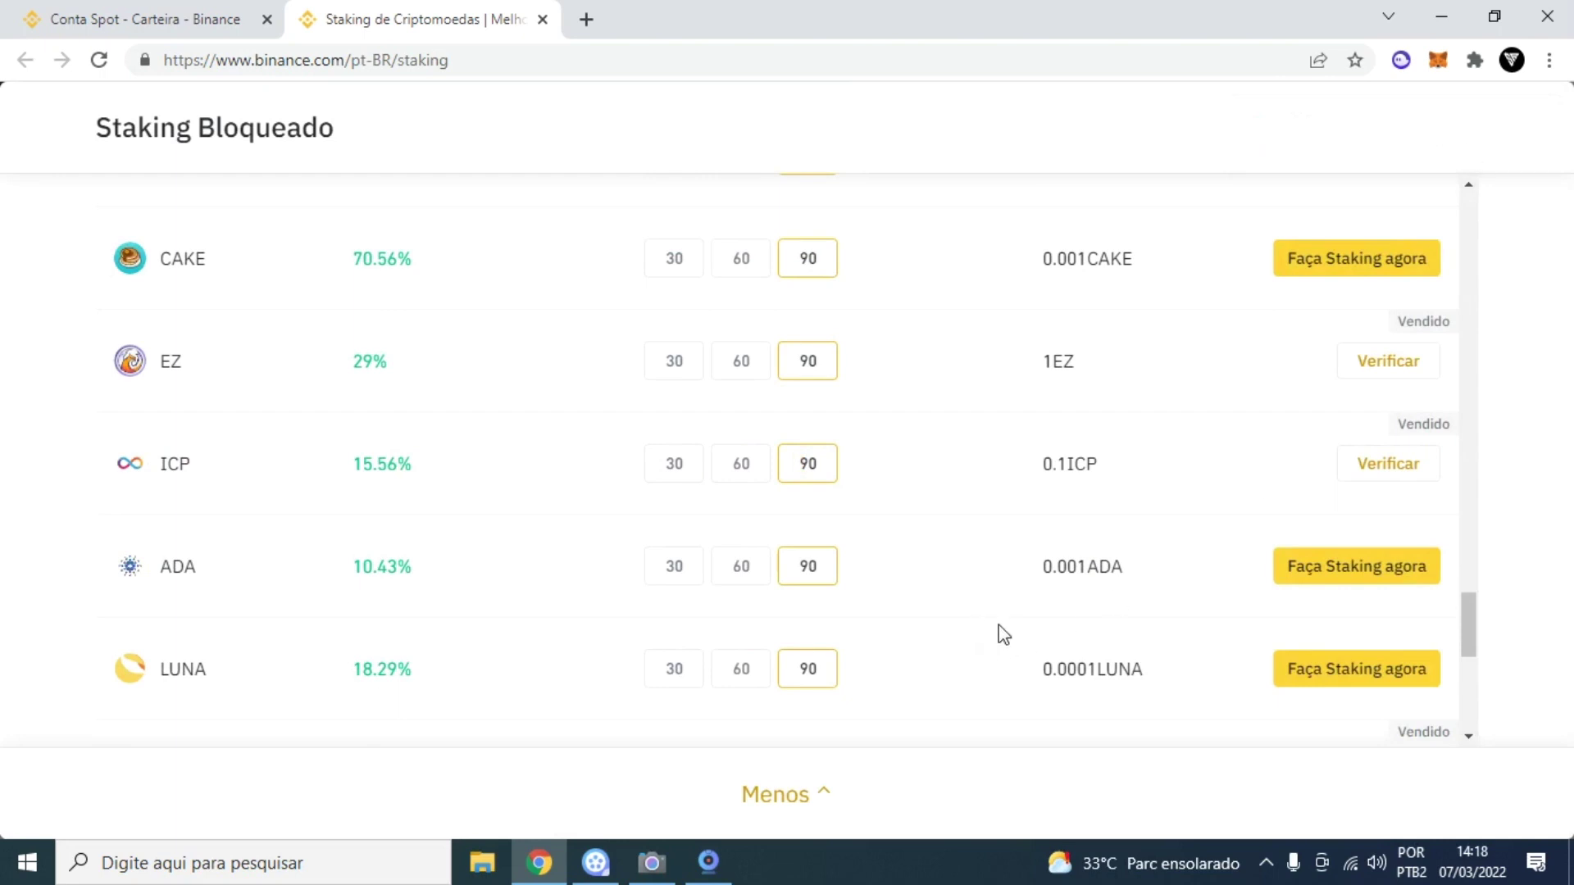
Reopen the ADA staking form, check the remaining available quota against the total personal quota, and close the form
{"action": "left_click", "coordinate": [1330, 567]}
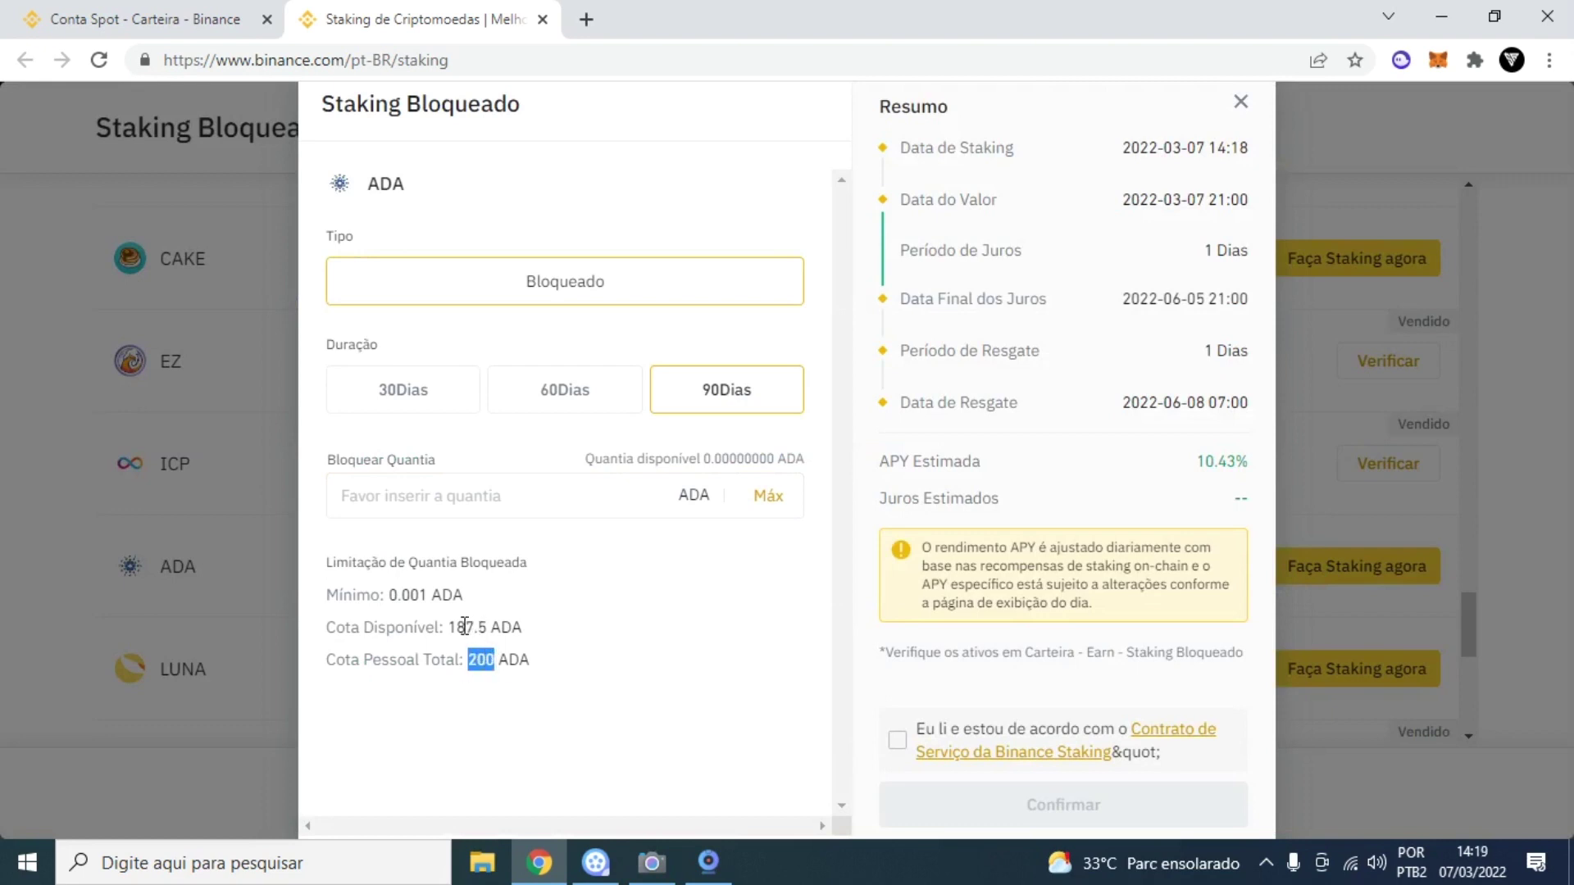
{"action": "left_click_drag", "start_coordinate": [452, 628], "coordinate": [488, 629]}
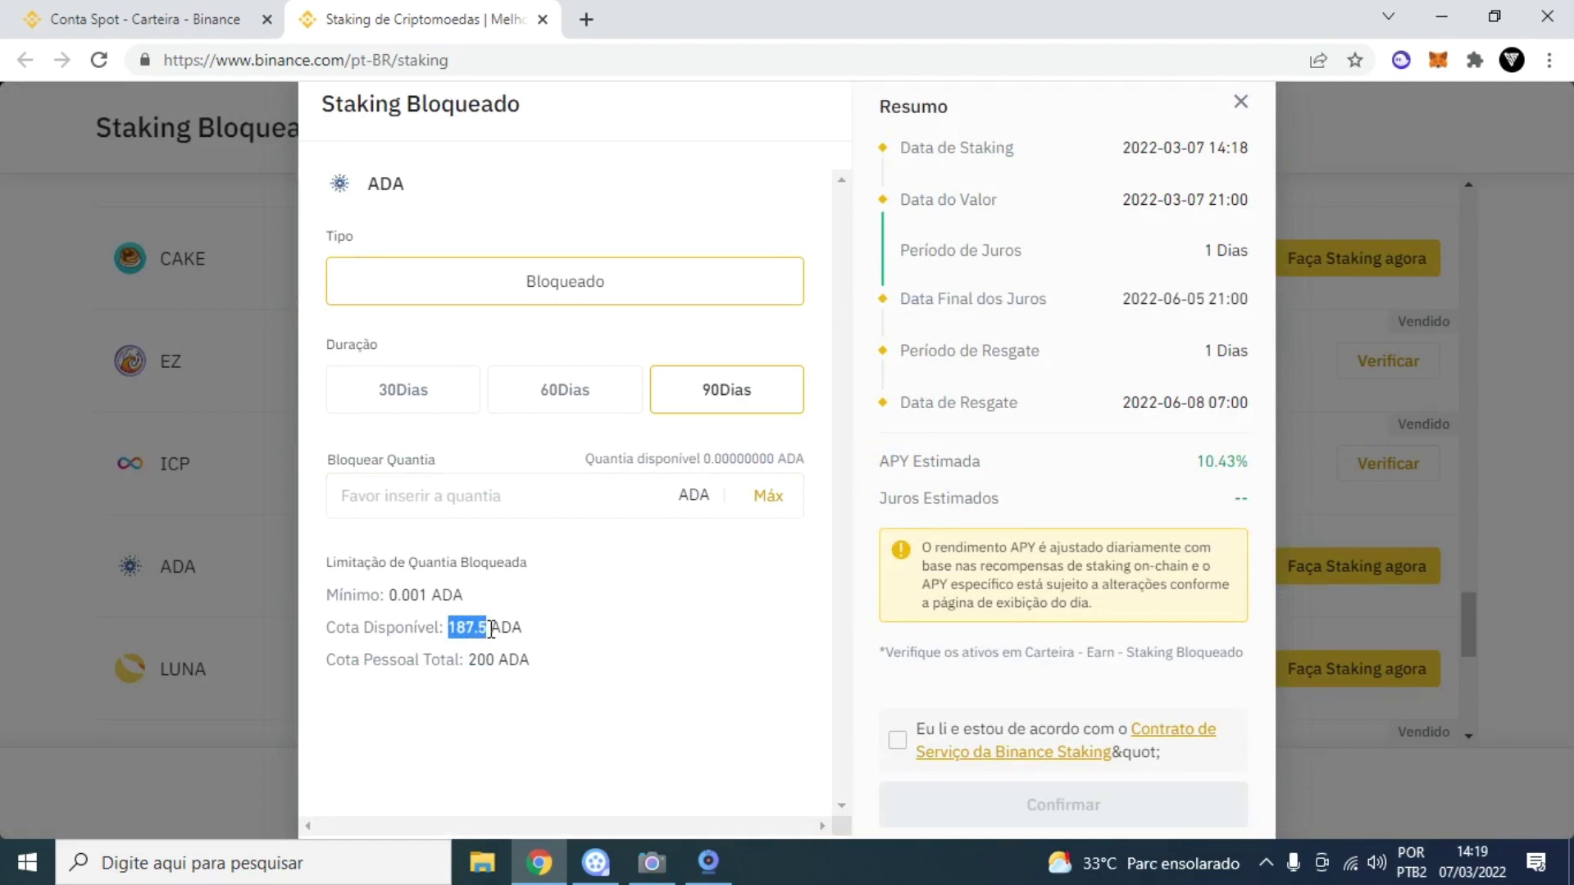
{"action": "left_click", "coordinate": [1241, 101]}
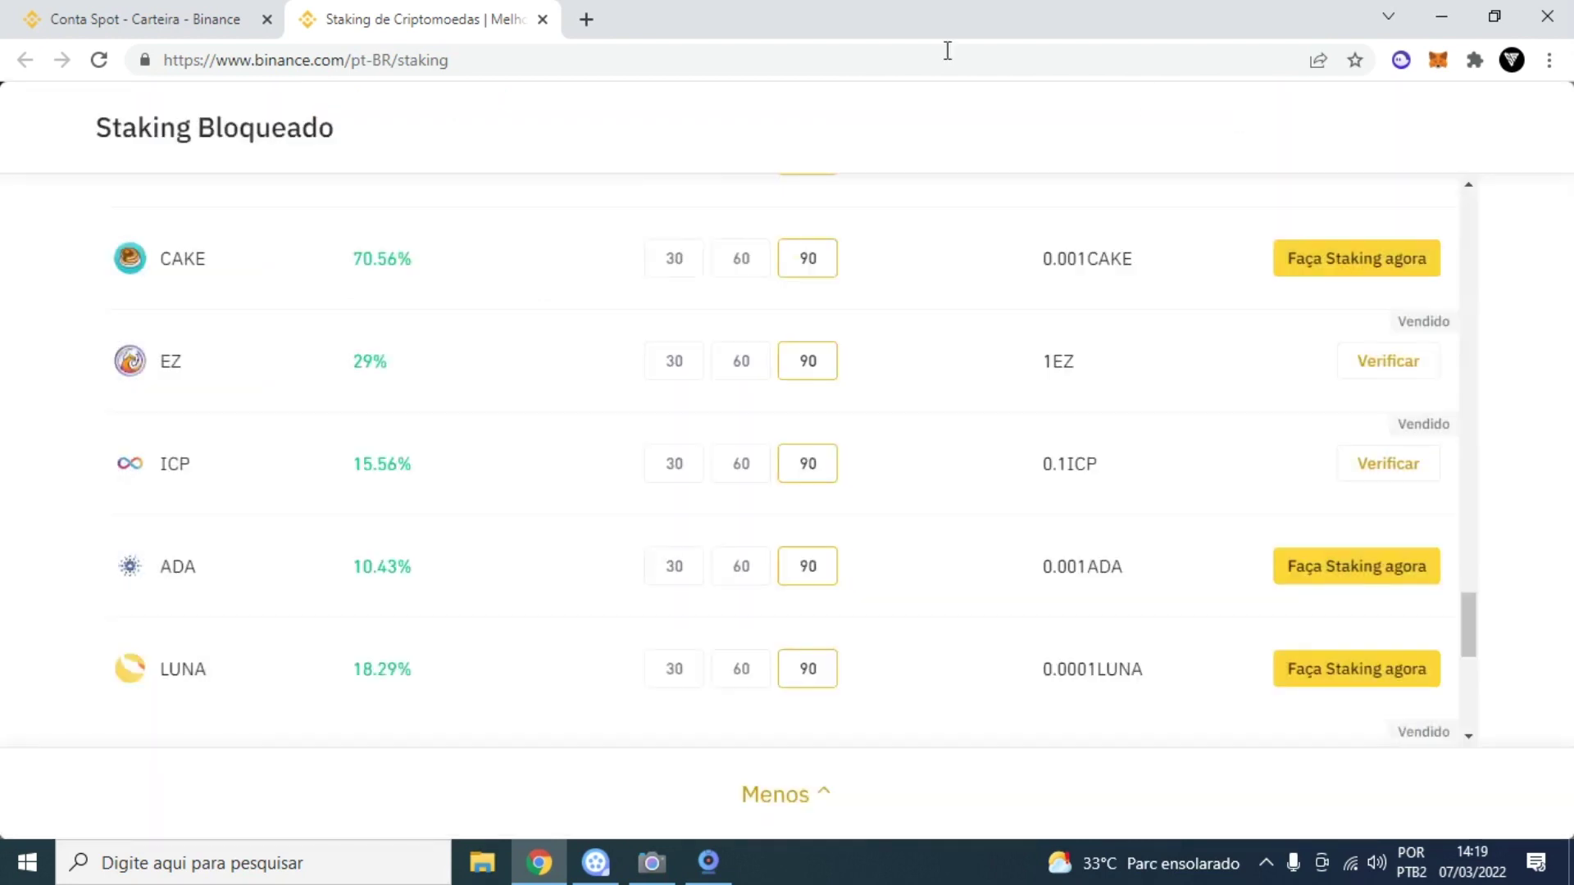
Close the staking page, reload the spot wallet and check the cryptocurrency balances for ADA
{"action": "left_click", "coordinate": [543, 19]}
{"action": "left_click", "coordinate": [99, 62]}
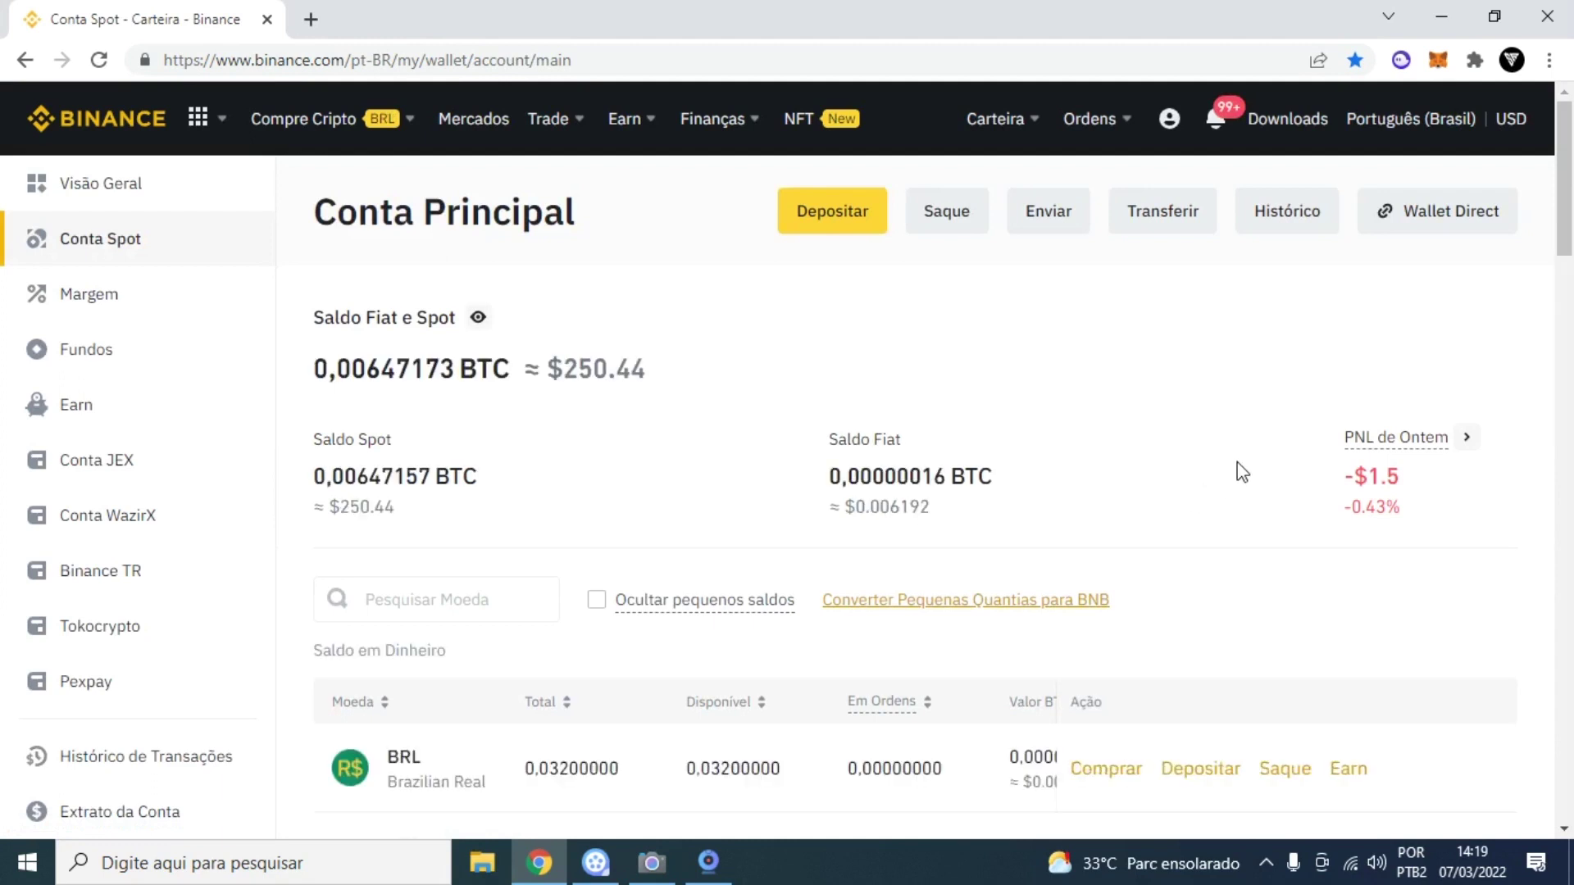
{"action": "scroll", "coordinate": [1238, 455], "scroll_direction": "down", "scroll_amount": 7}
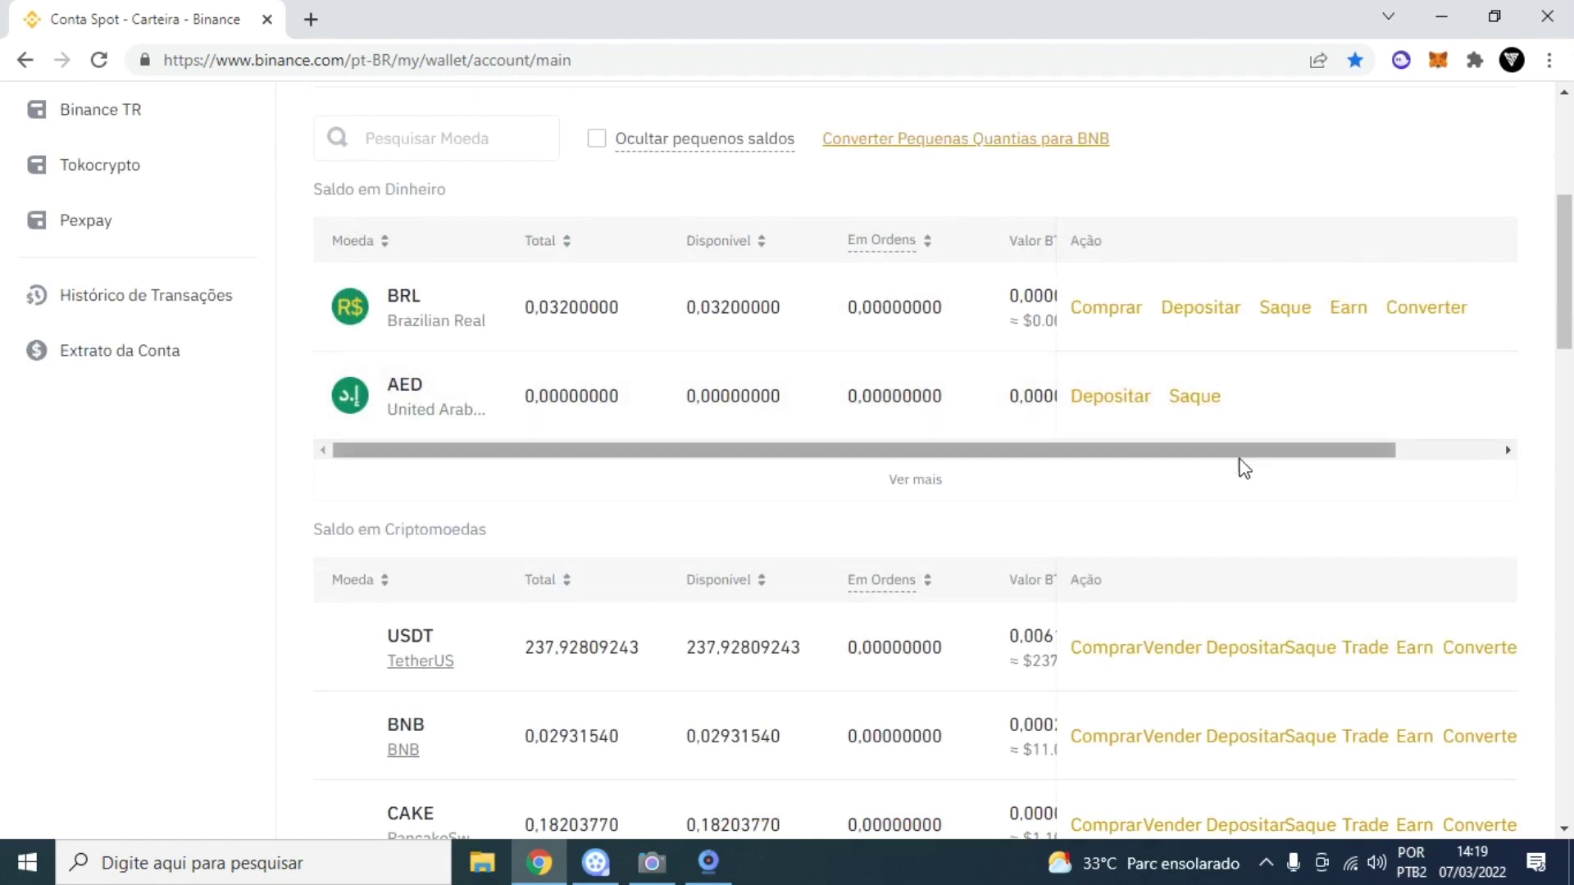
{"action": "scroll", "coordinate": [735, 506], "scroll_direction": "down", "scroll_amount": 3}
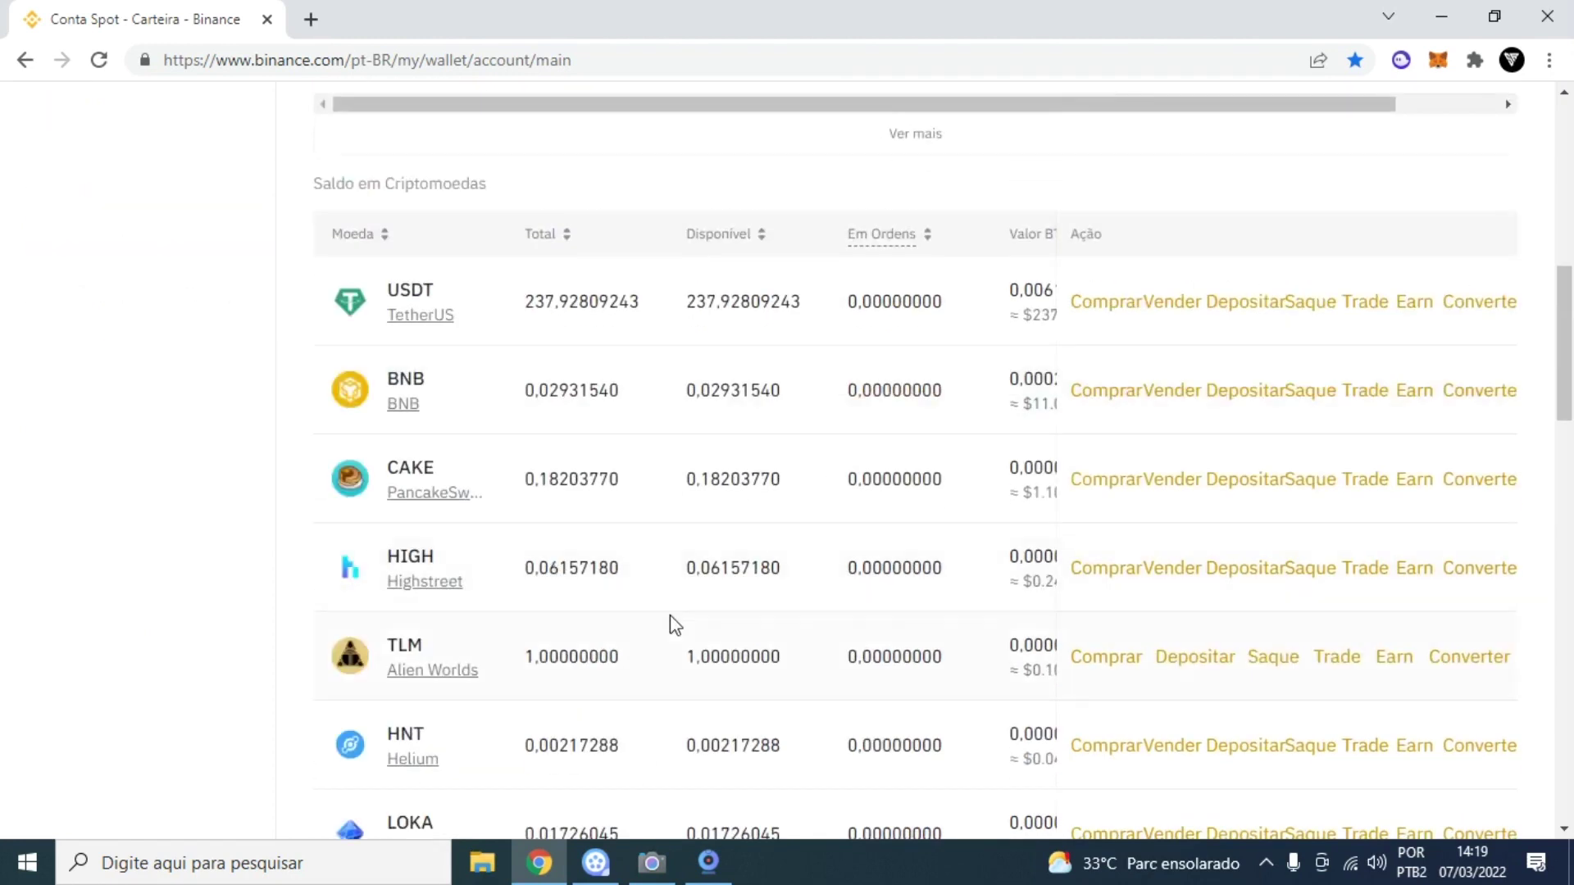
{"action": "scroll", "coordinate": [666, 607], "scroll_direction": "up", "scroll_amount": 1}
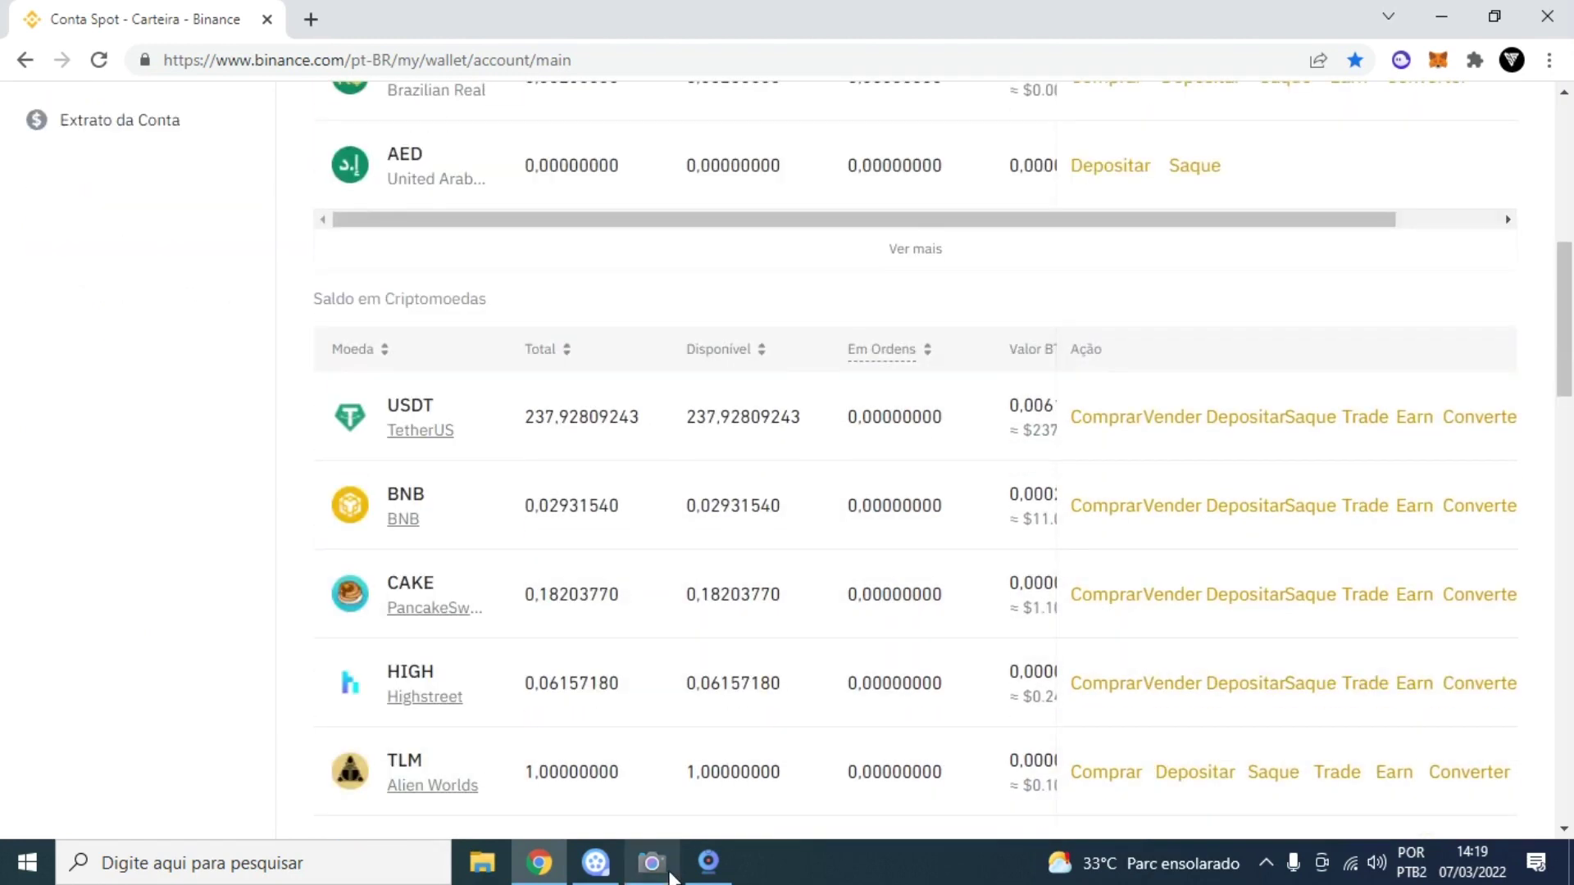
Switch to the Camera app
{"action": "left_click", "coordinate": [651, 862]}
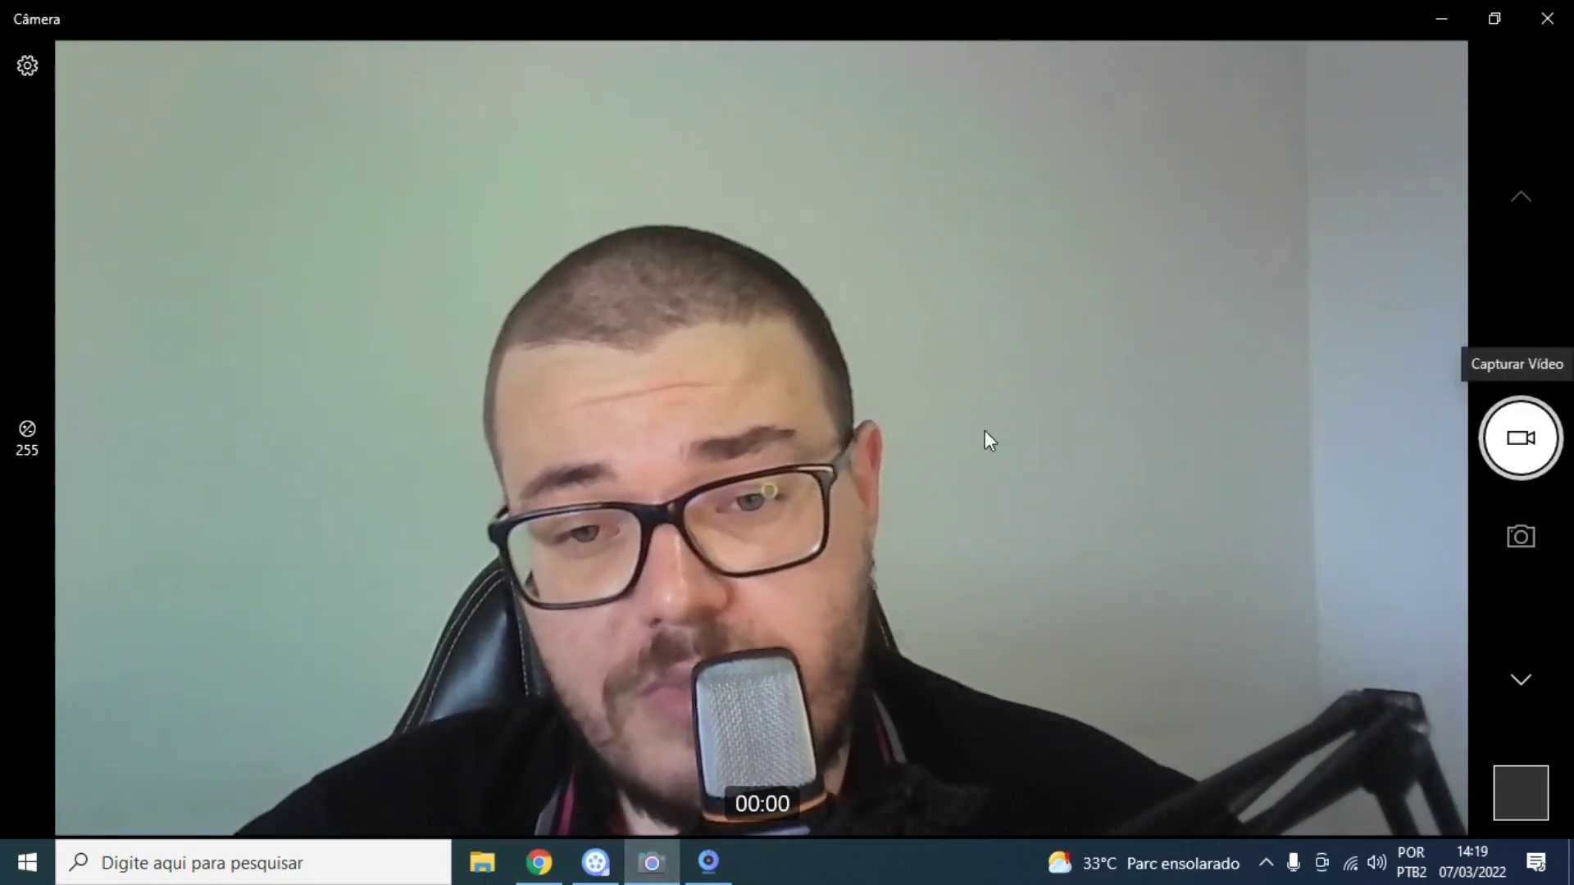